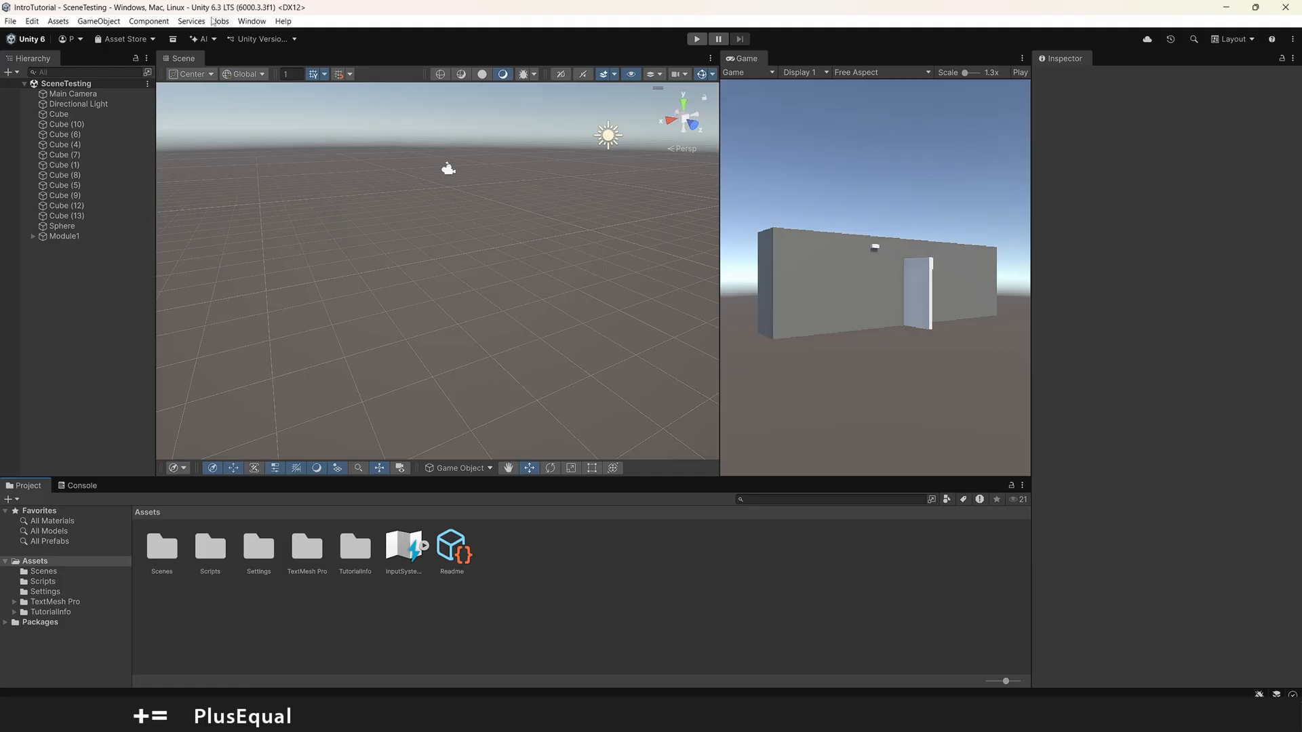
Step: Open the Unity Asset Store website in the browser from the Unity editor
left_click(247, 22)
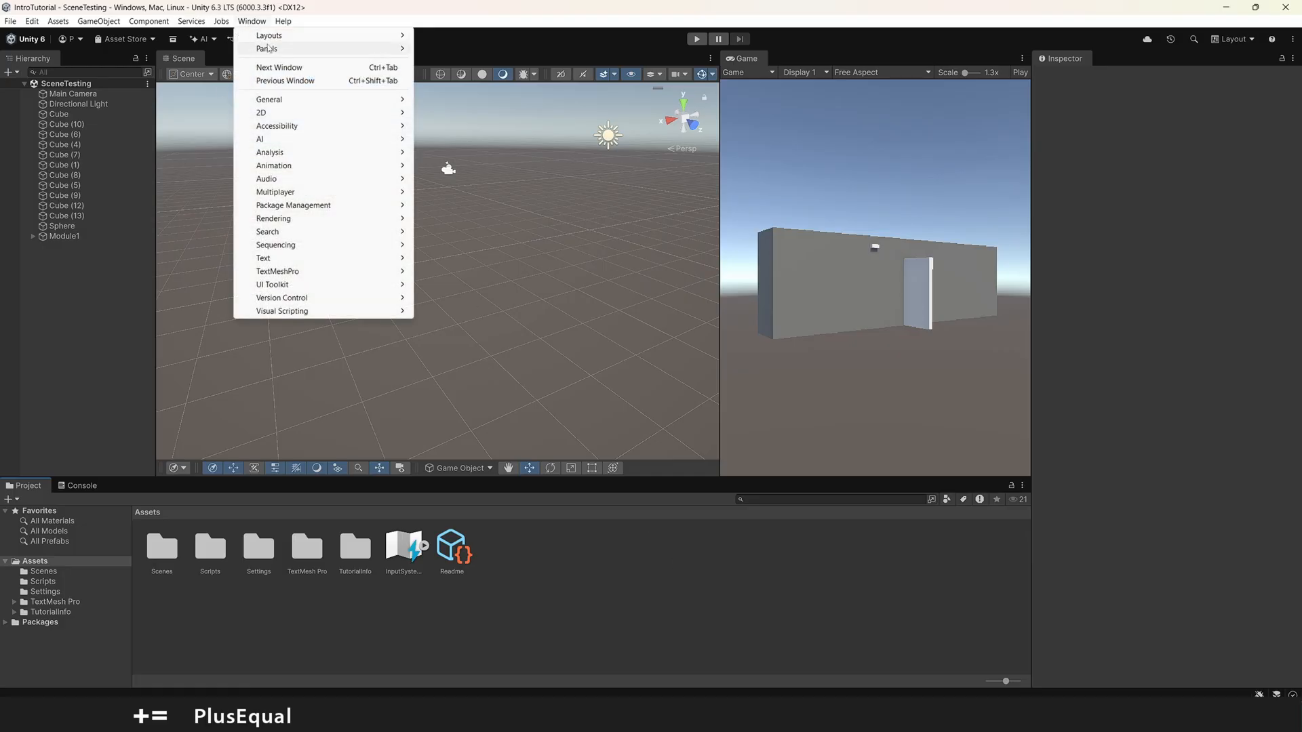
mouse_move(341, 207)
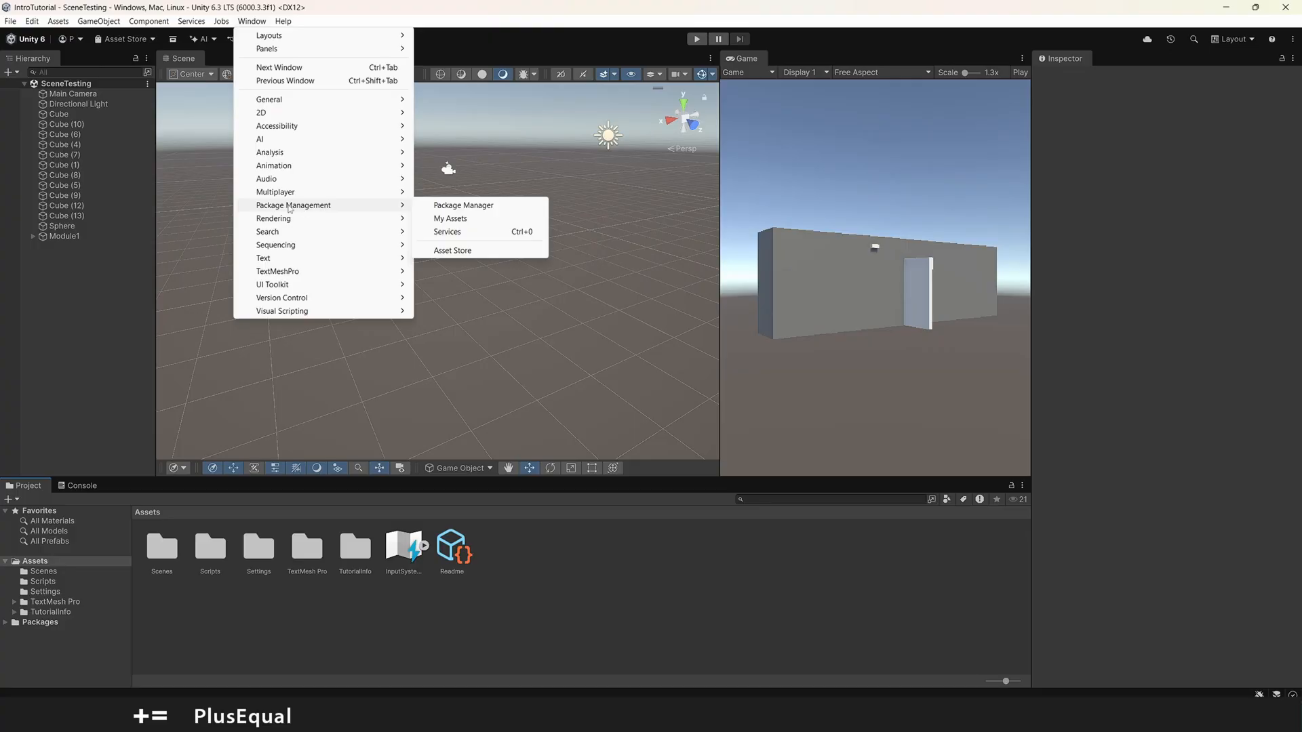
left_click(491, 252)
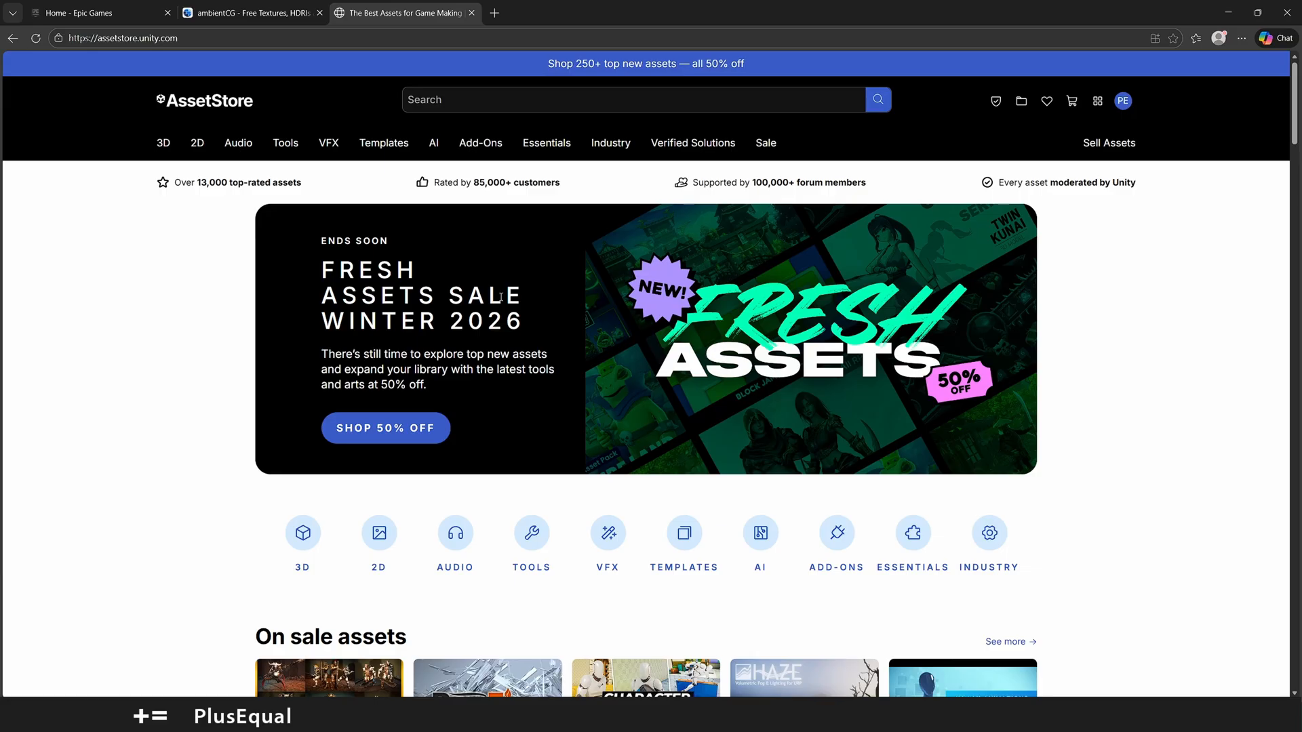
Step: Find the Top free assets section on the store's home page and show its full listing
scroll(1169, 421, "down", 20)
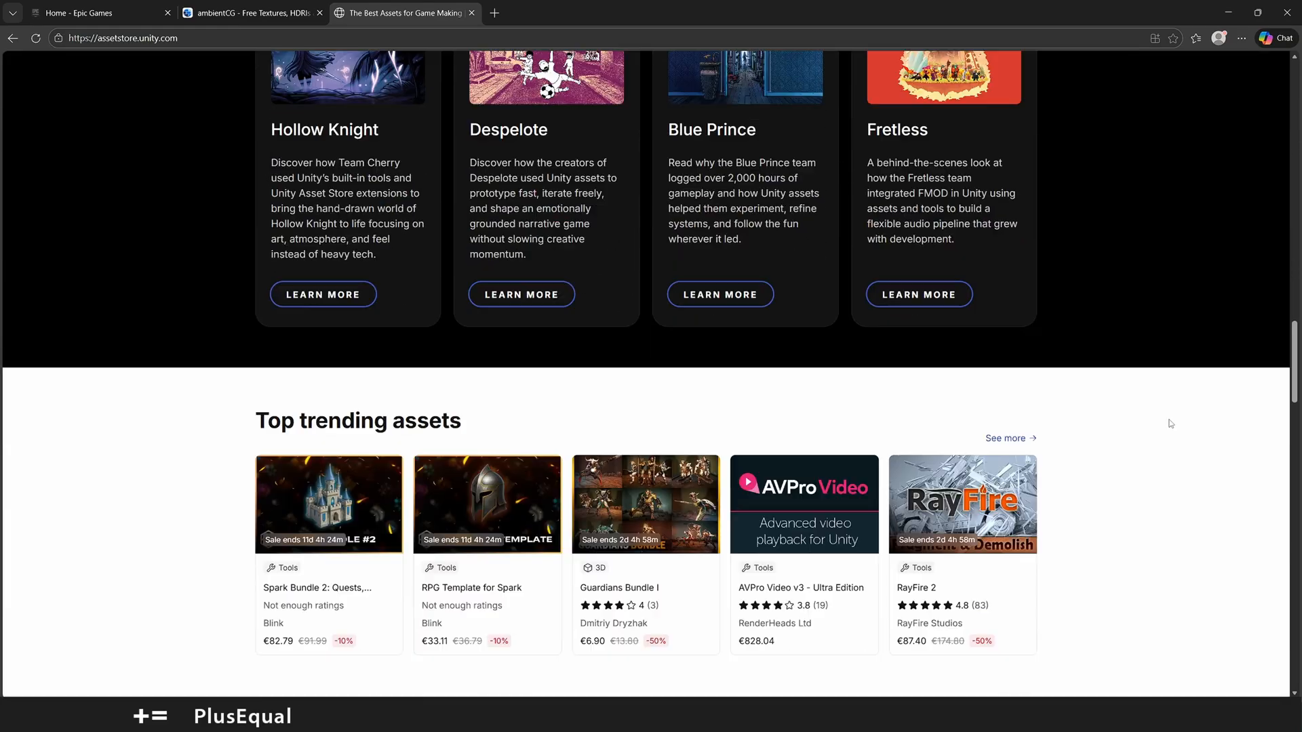
scroll(1169, 423, "down", 8)
scroll(800, 233, "down", 1)
left_click_drag(463, 238, 281, 238)
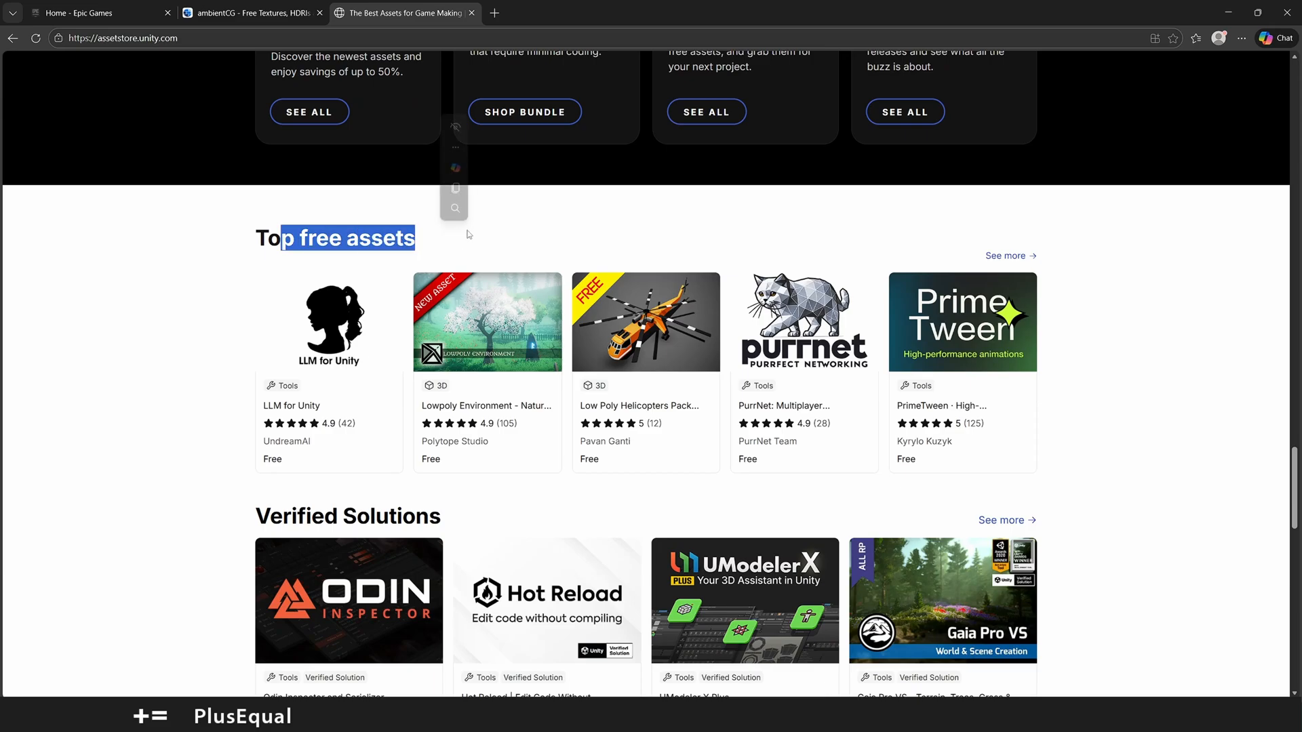
left_click(1014, 257)
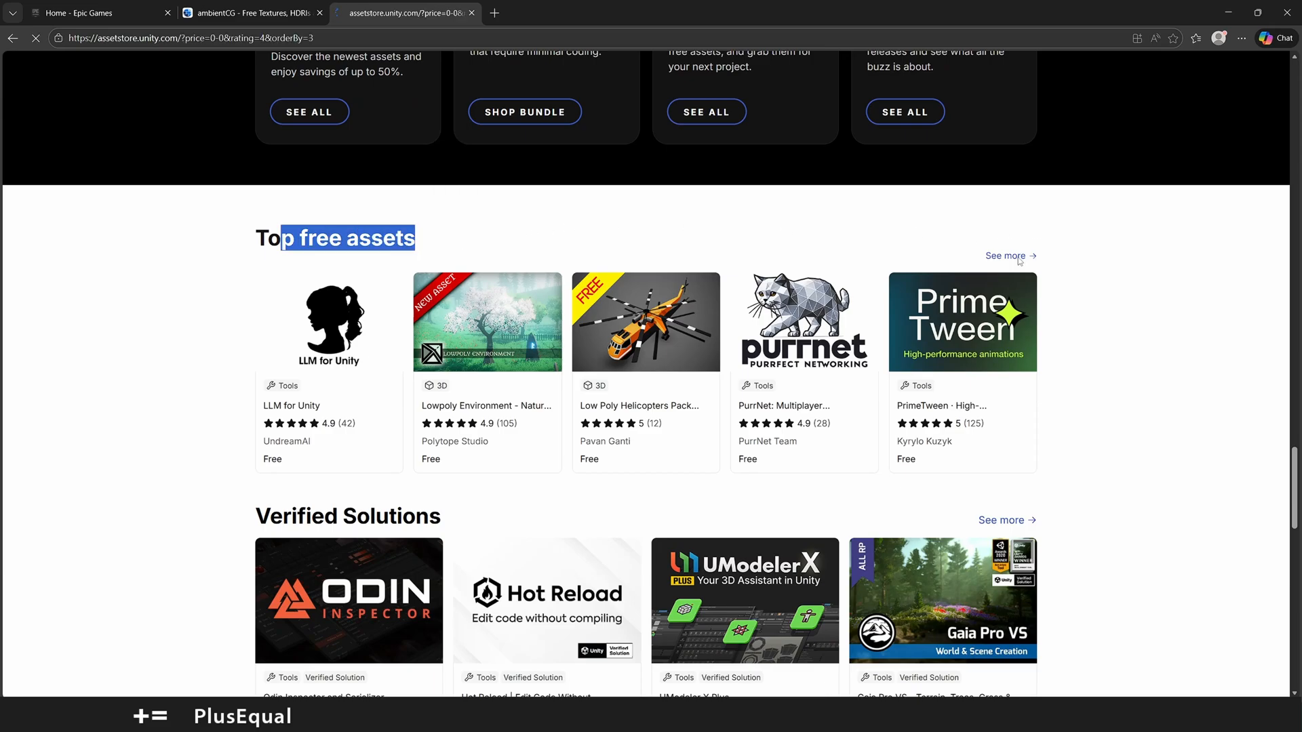
scroll(472, 404, "down", 3)
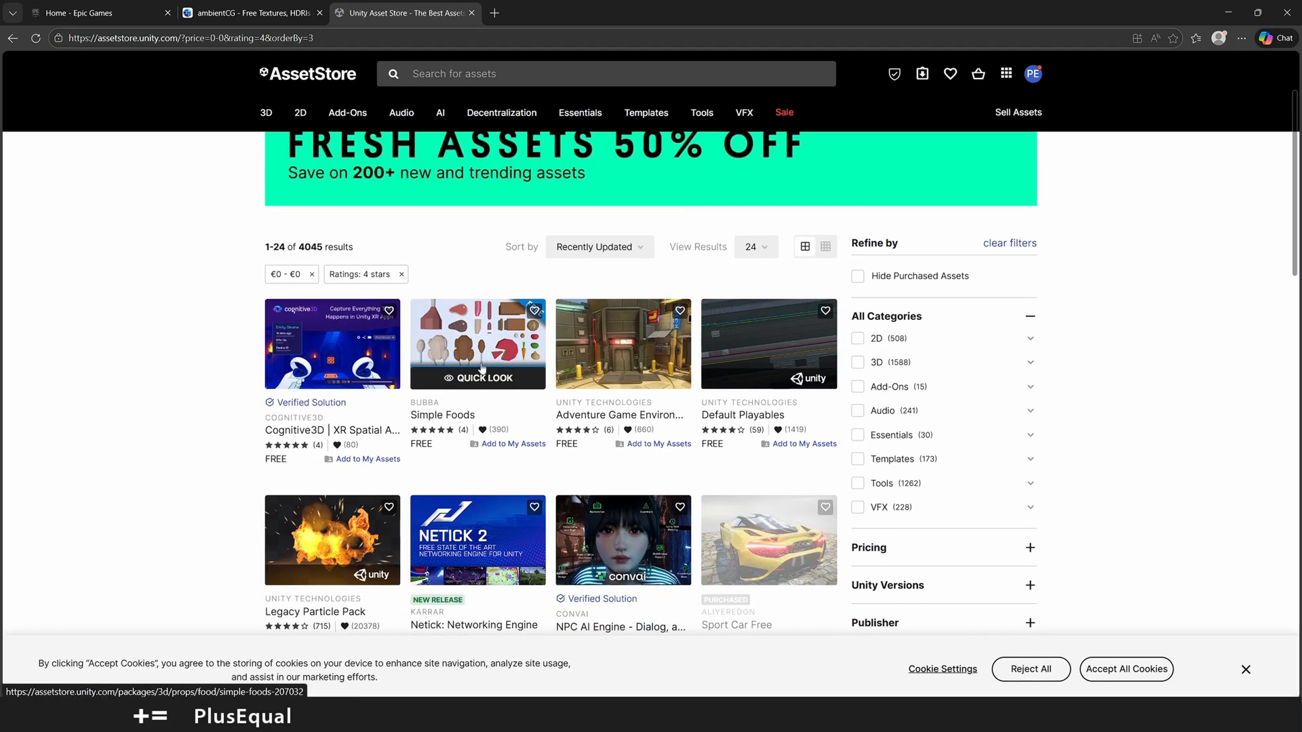
Step: Open the free Simple Foods asset page and add the asset to My Assets, accepting the terms
left_click(497, 332)
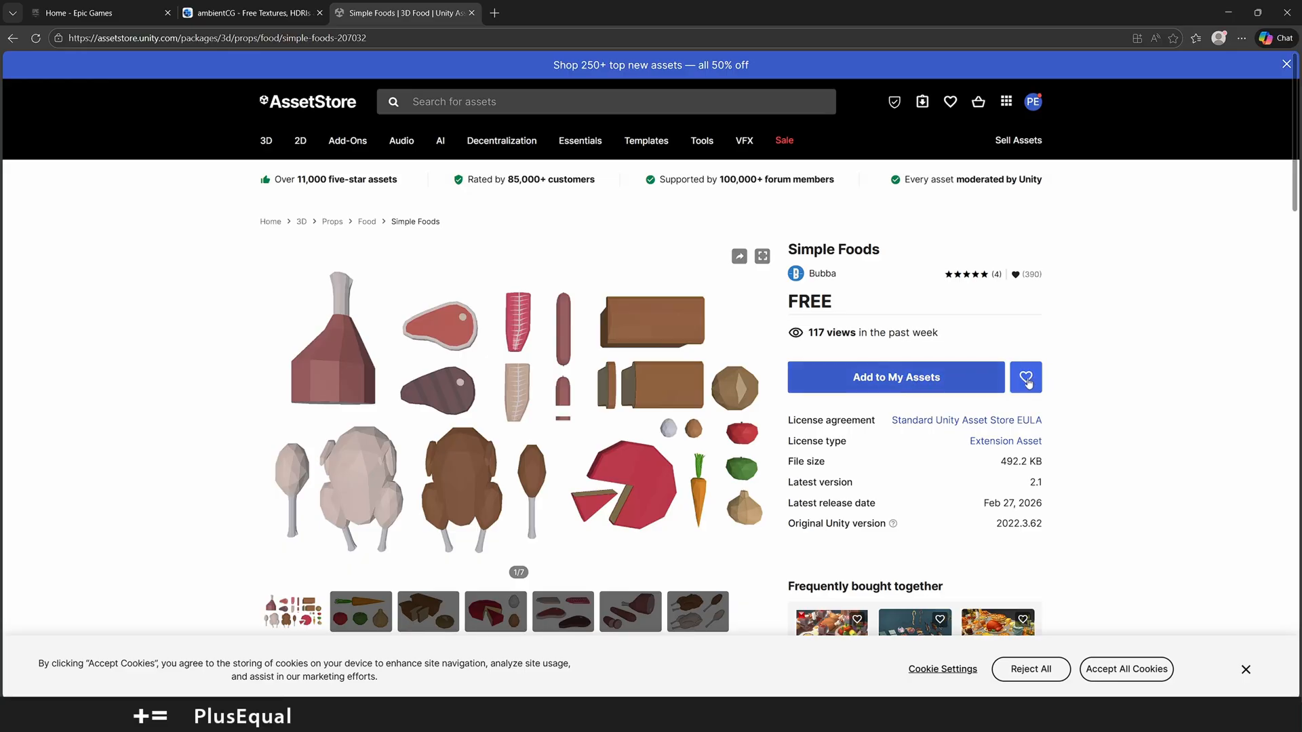
left_click(886, 379)
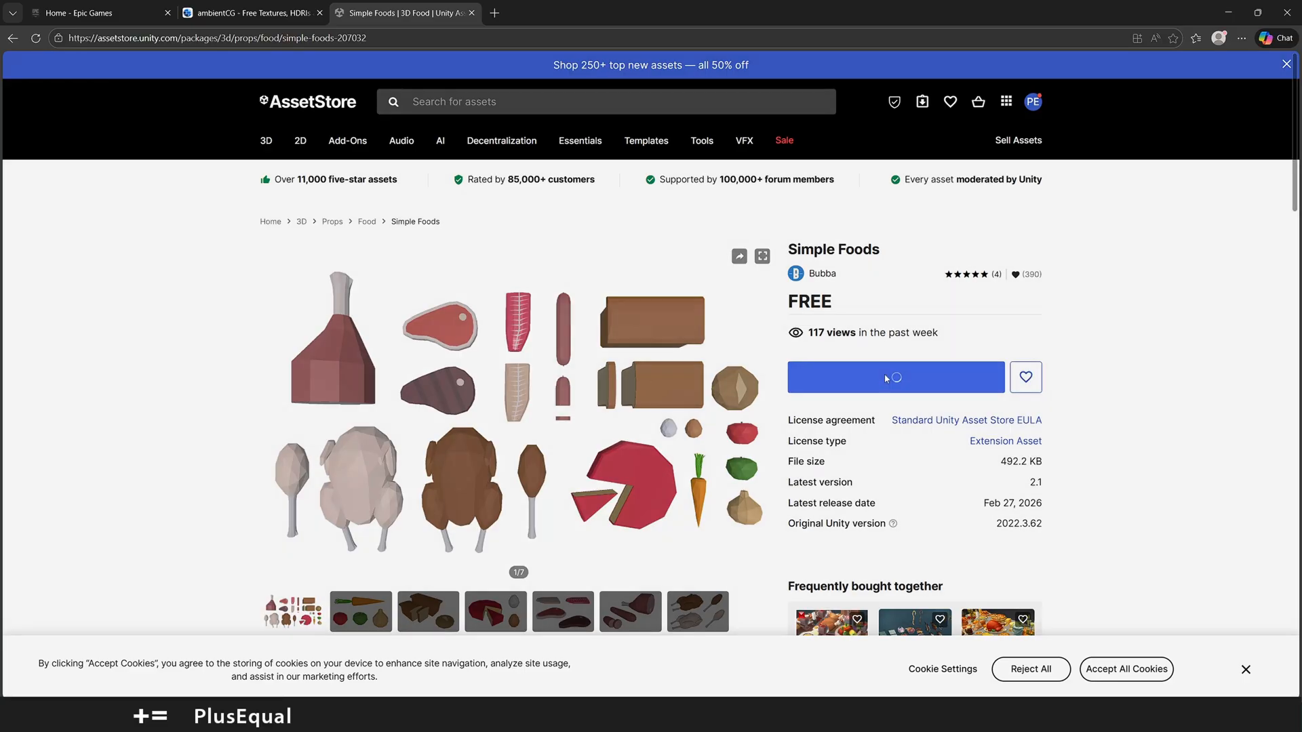
left_click(739, 445)
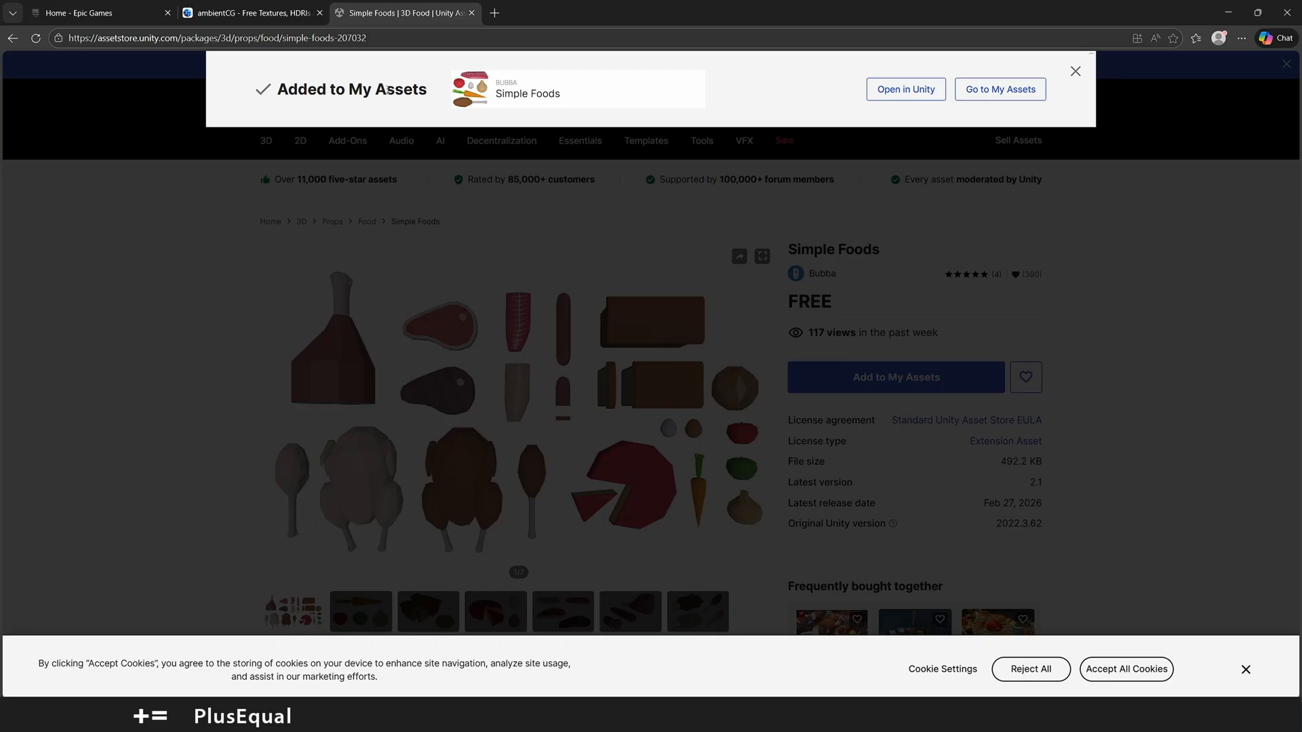
Step: Open Simple Foods in the Unity editor's Package Manager and dock that window next to the Scene view
left_click(907, 90)
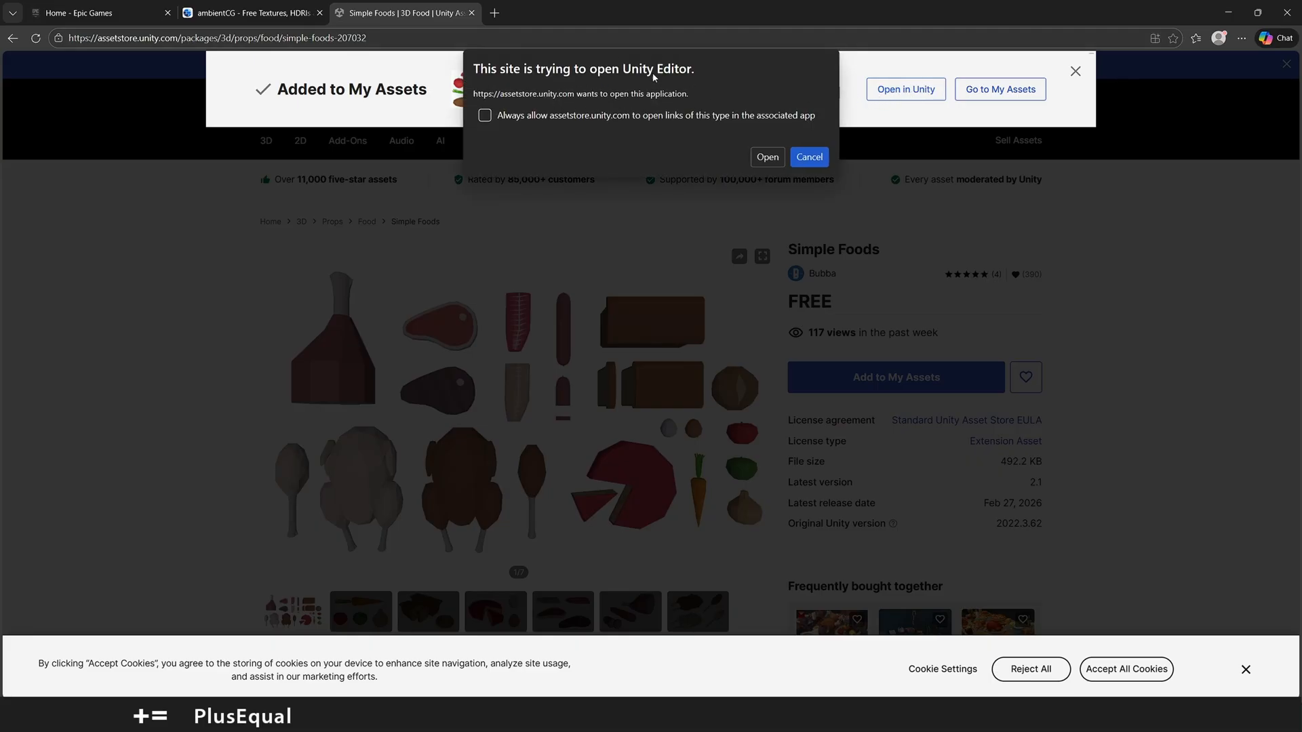
left_click(767, 157)
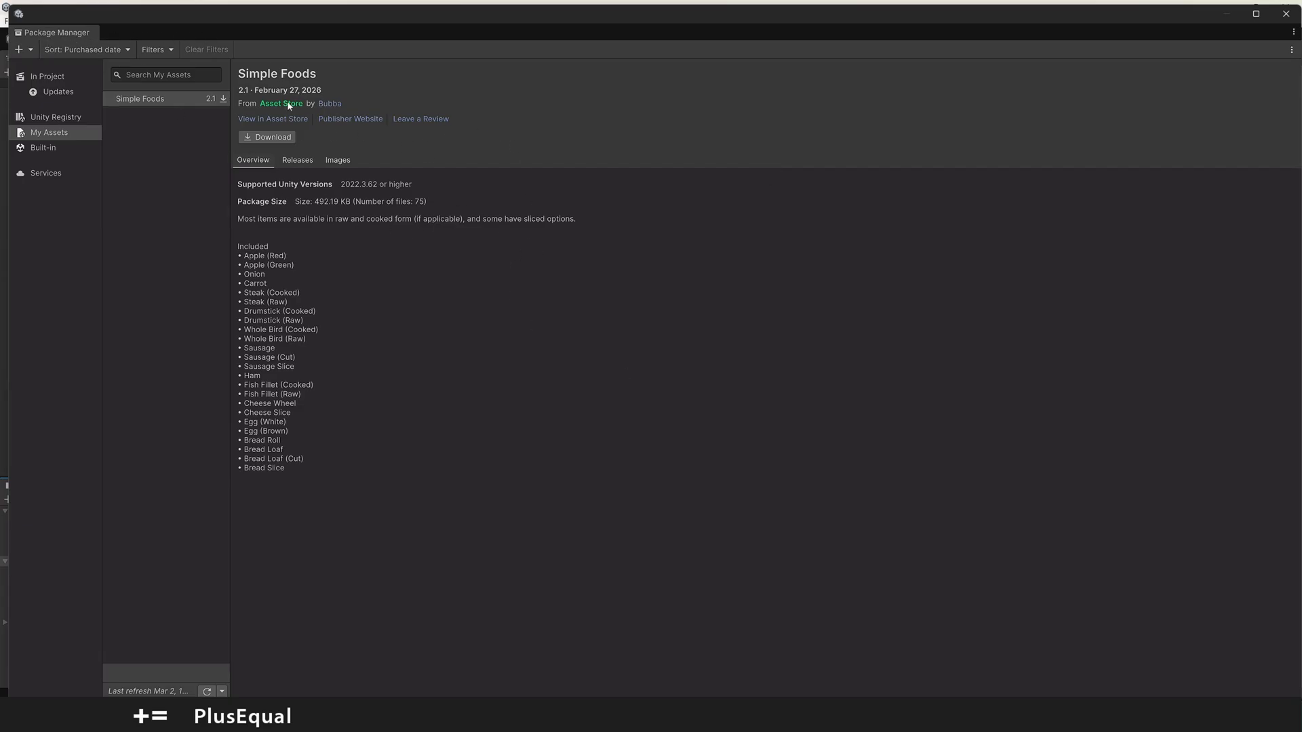
left_click_drag(82, 41, 237, 59)
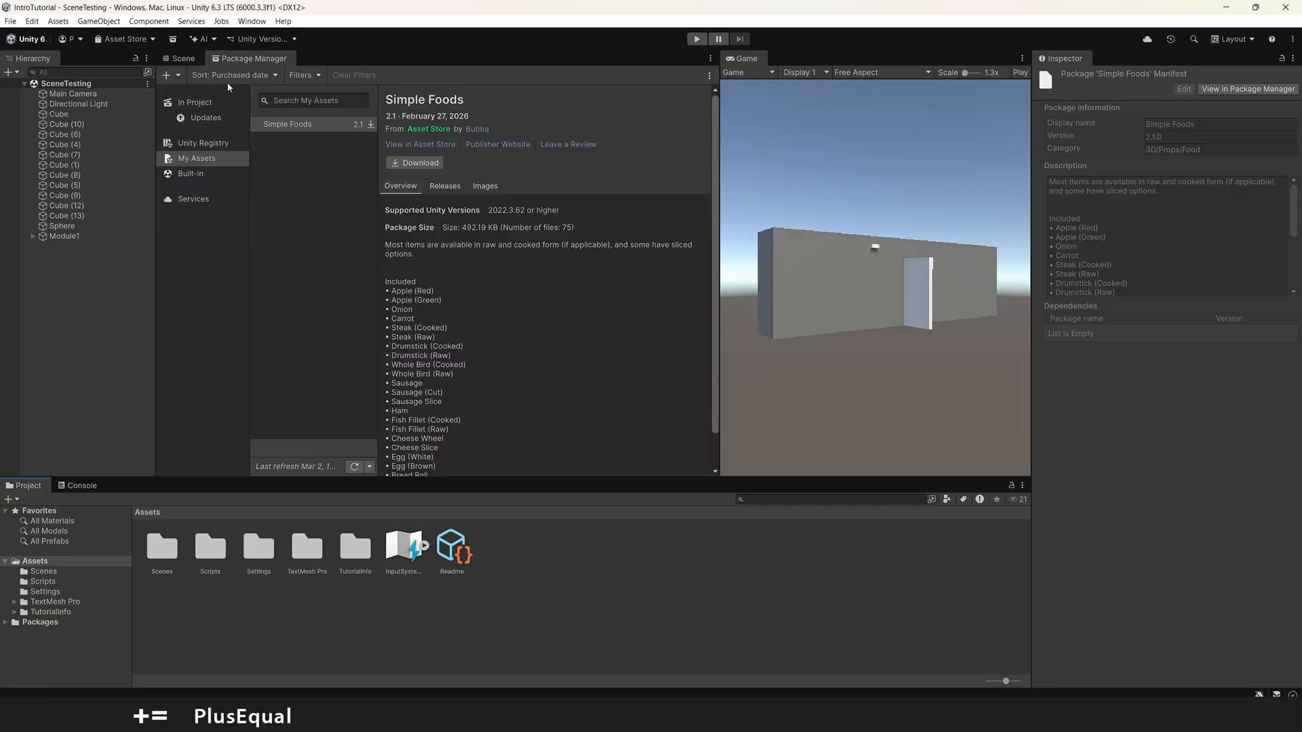
Step: Review the packages installed in the project and those with available updates
left_click(252, 21)
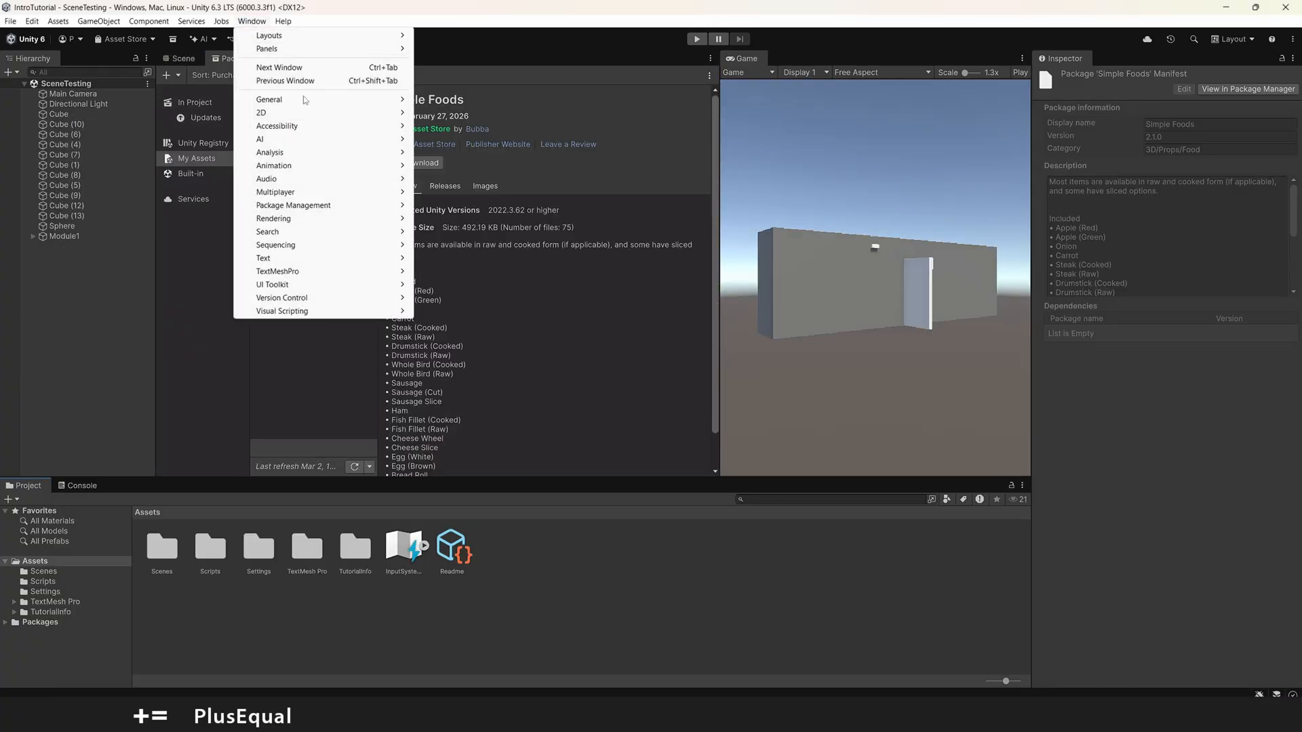
left_click(173, 224)
left_click(196, 103)
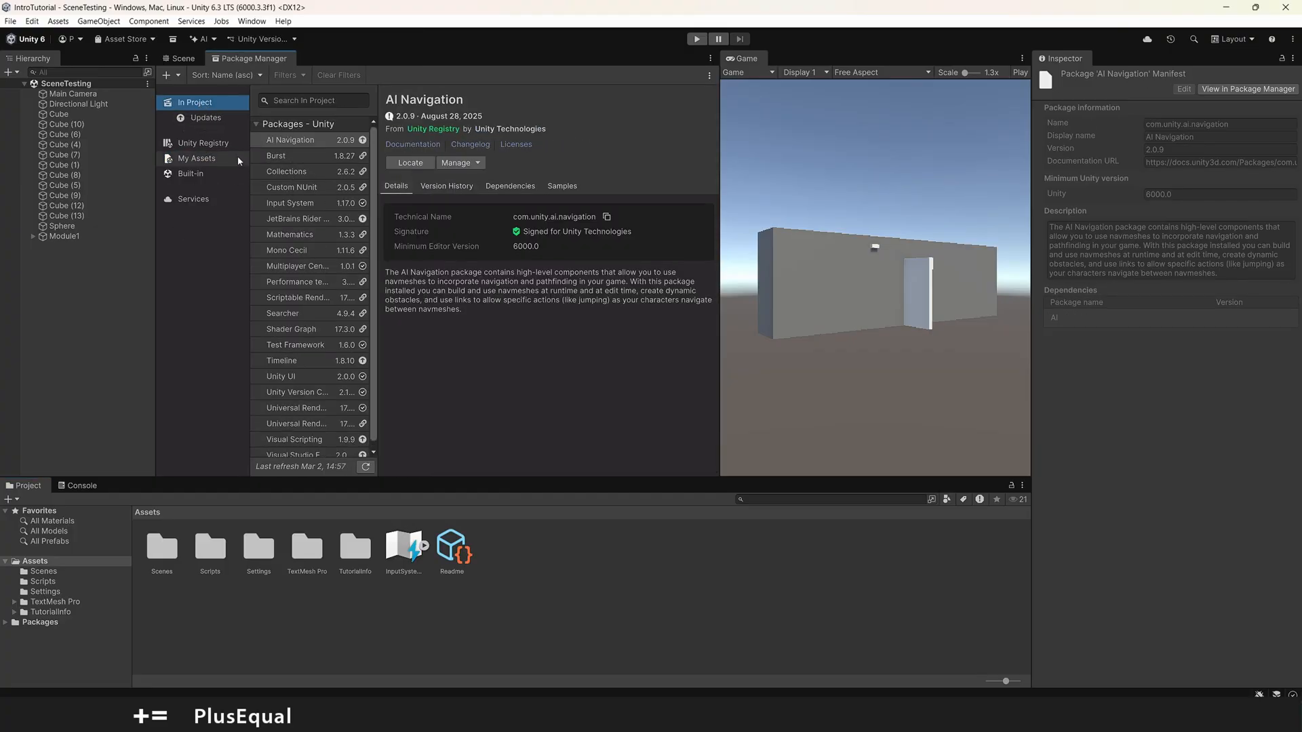
left_click(214, 121)
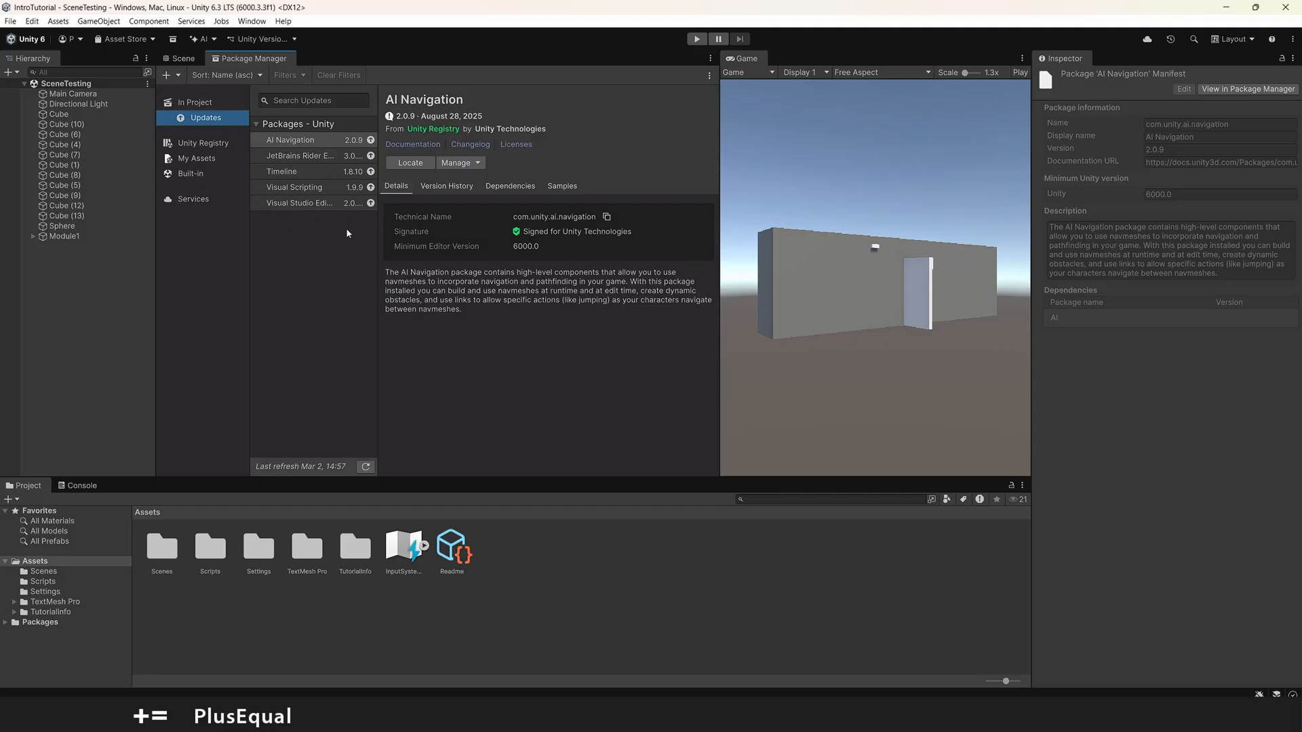
Step: Download Simple Foods from My Assets and import version 2.1 into the project without DemoScene.unity
left_click(196, 160)
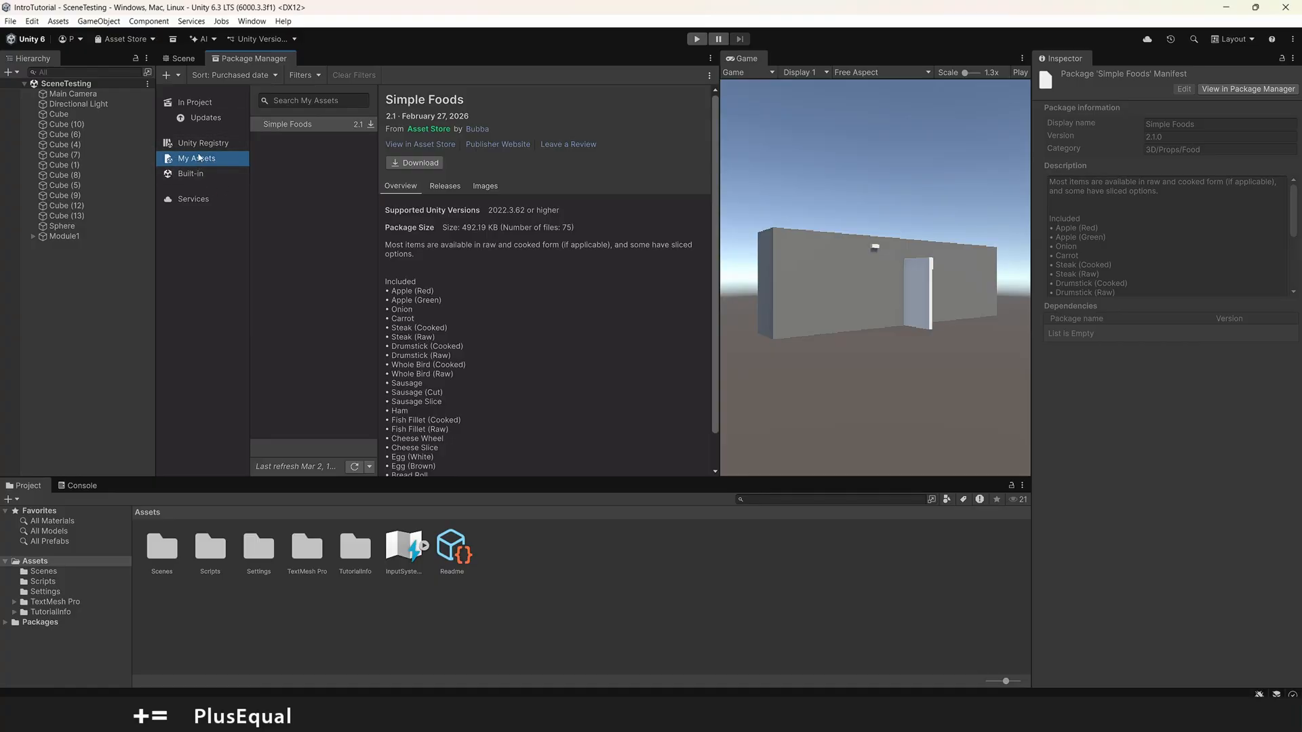
left_click(420, 163)
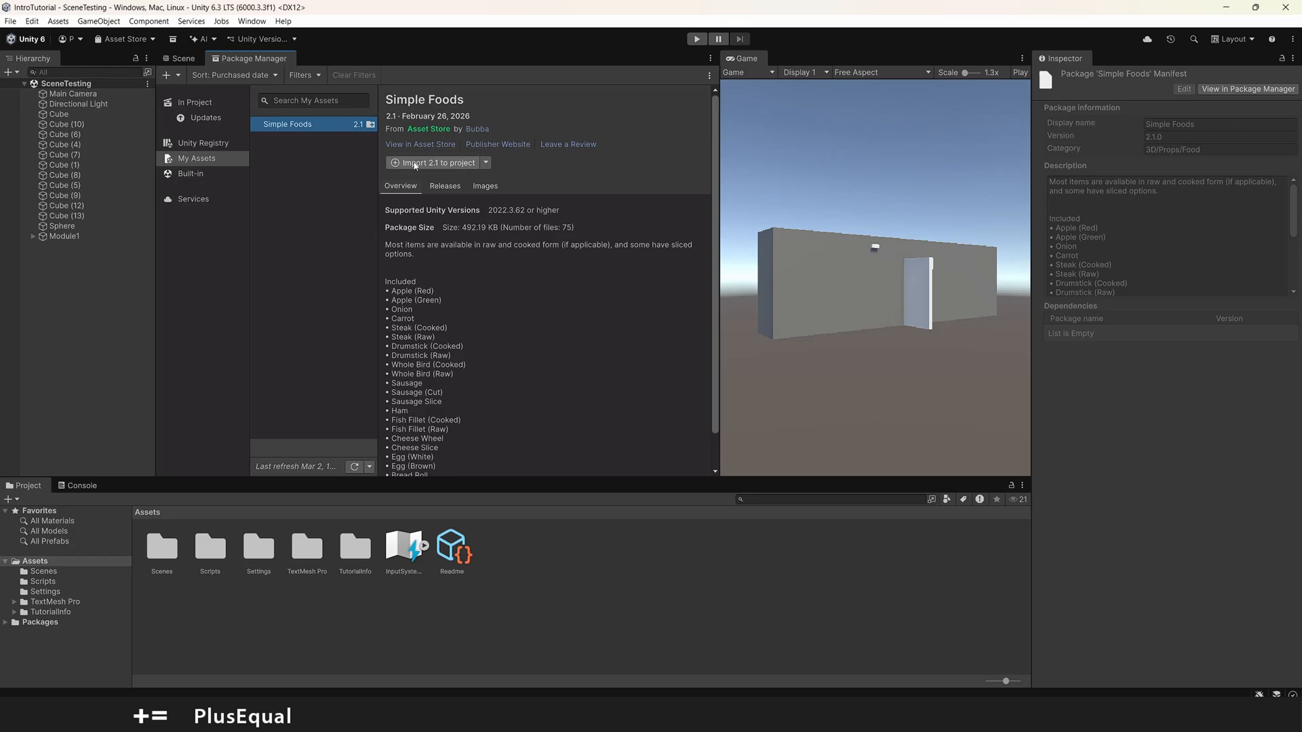
left_click(467, 165)
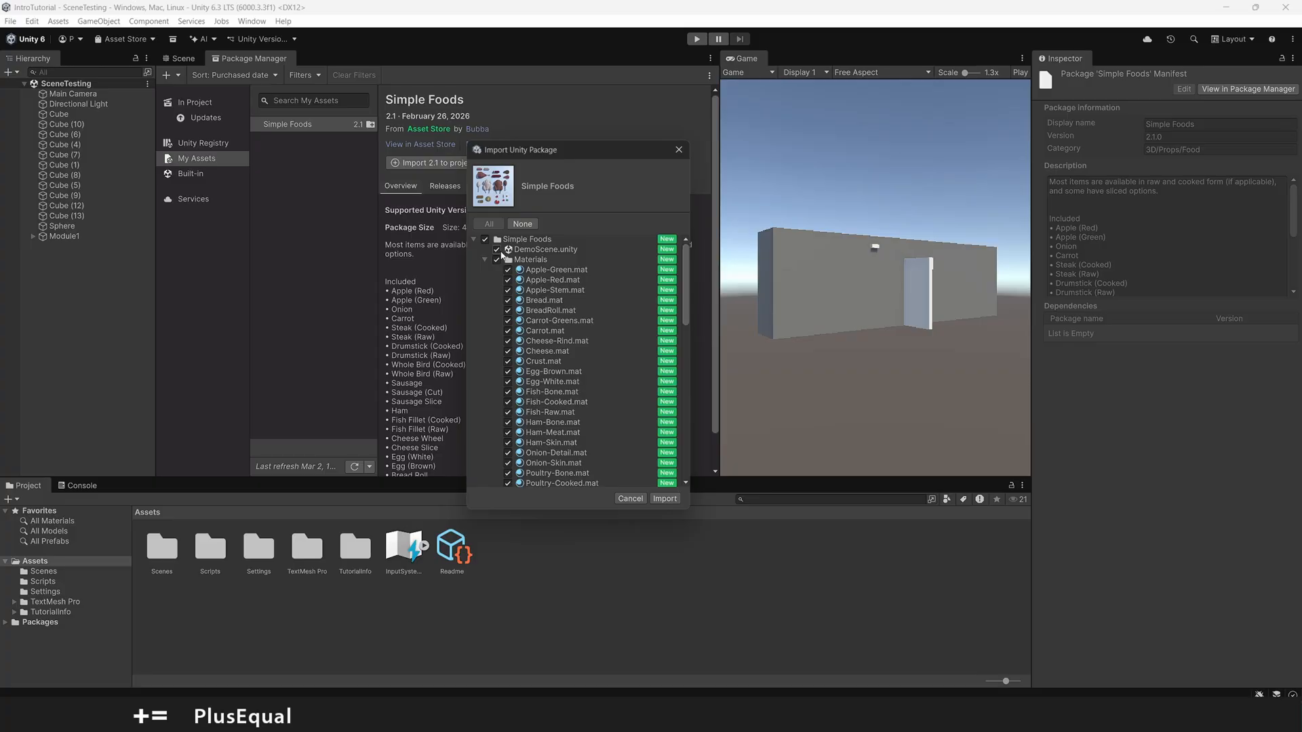
left_click(497, 249)
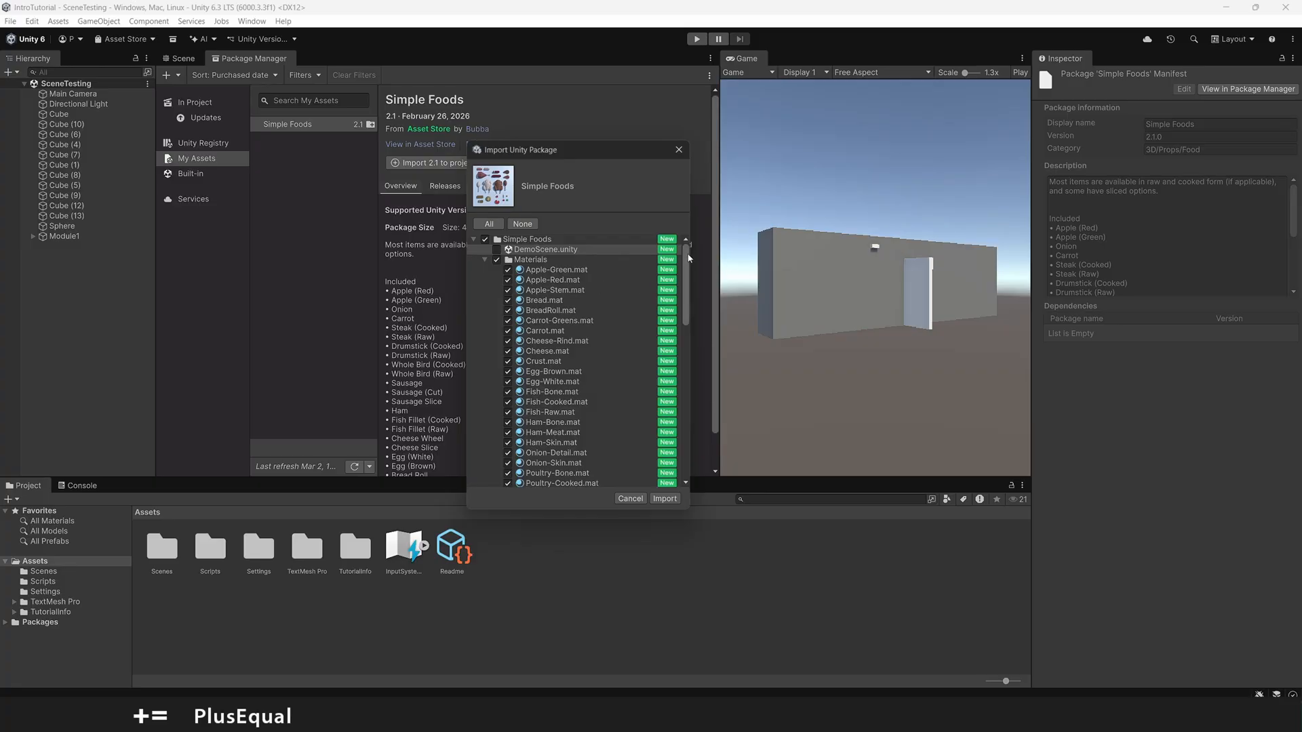
left_click_drag(687, 257, 703, 455)
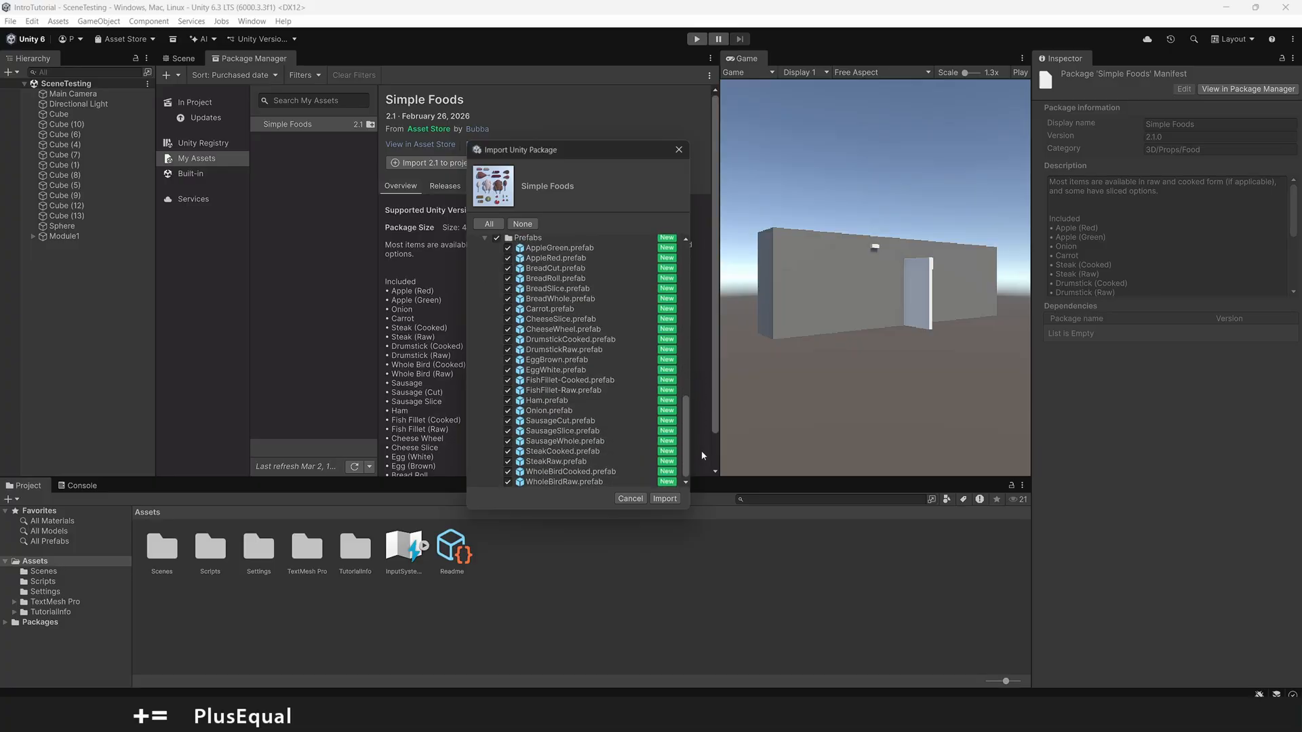
left_click(665, 498)
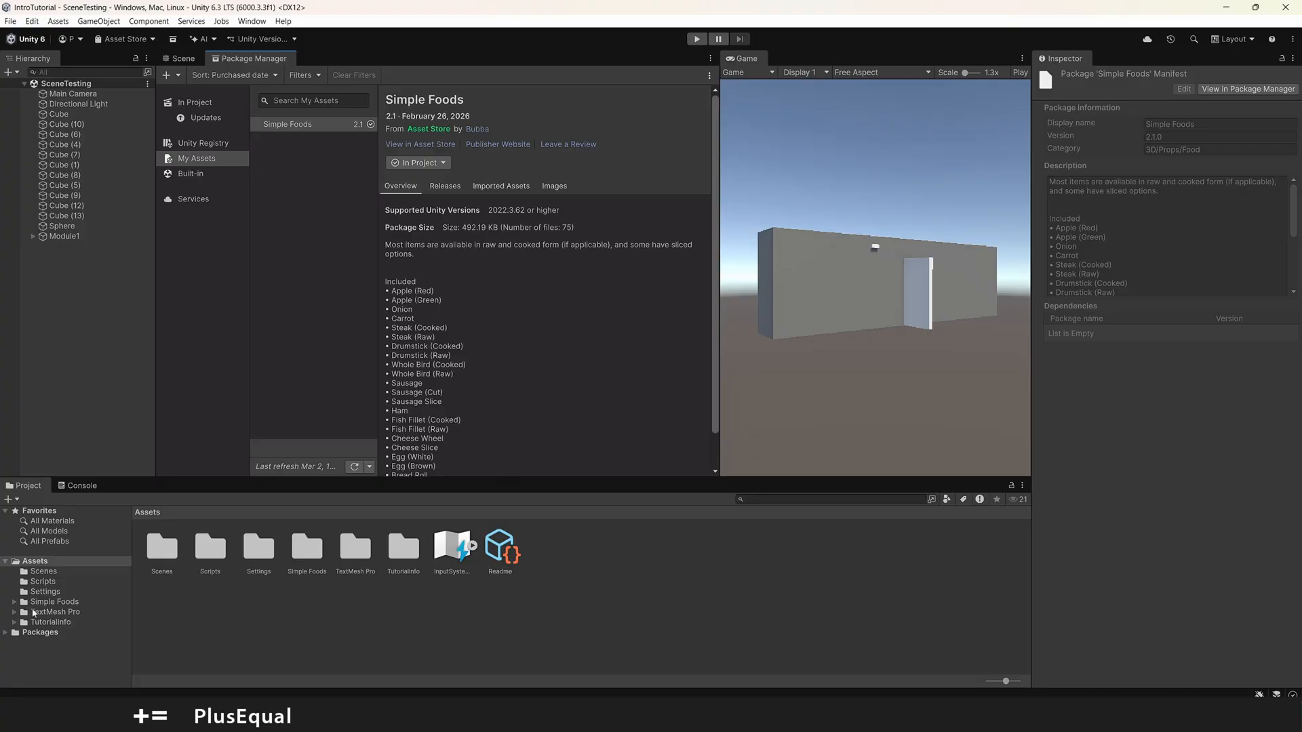
Step: Place the AppleGreen prefab from the Simple Foods Prefabs folder in the scene in front of the wall
left_click(54, 602)
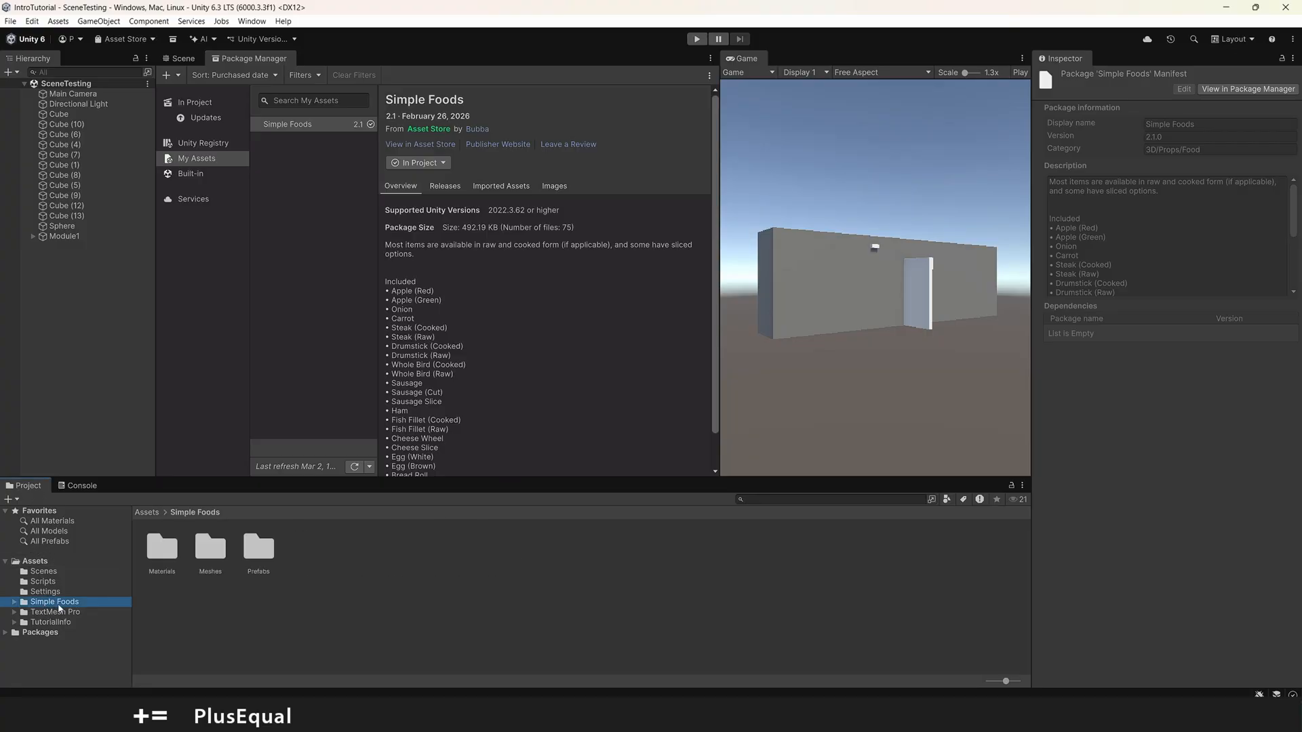
left_click(181, 58)
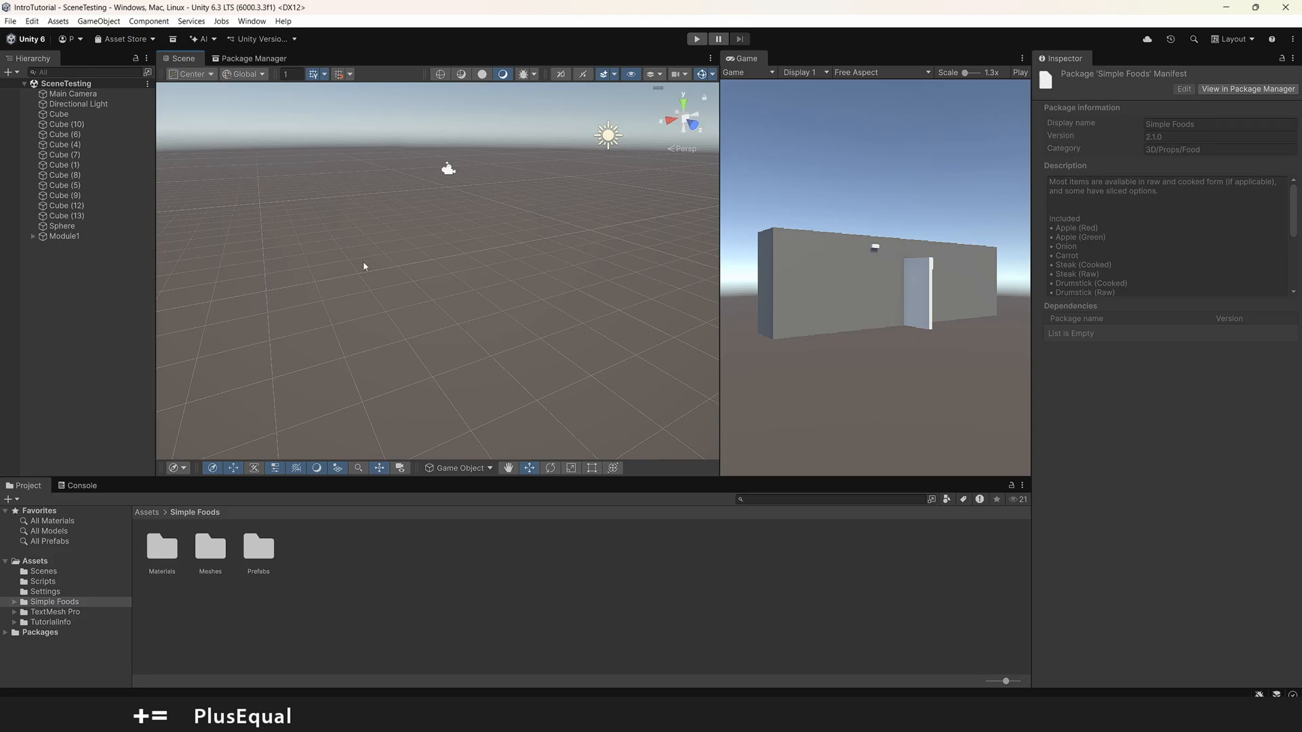
right_click_drag(363, 267, 930, 260)
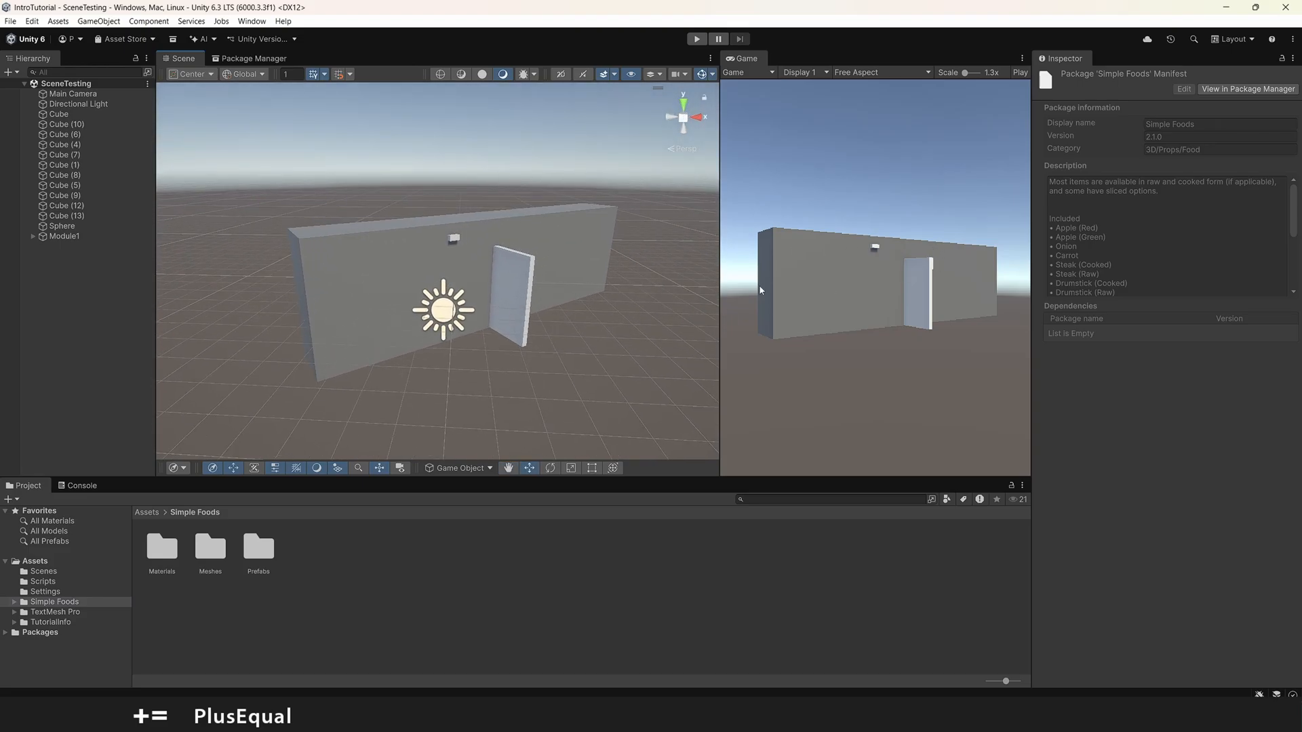
double_click(265, 557)
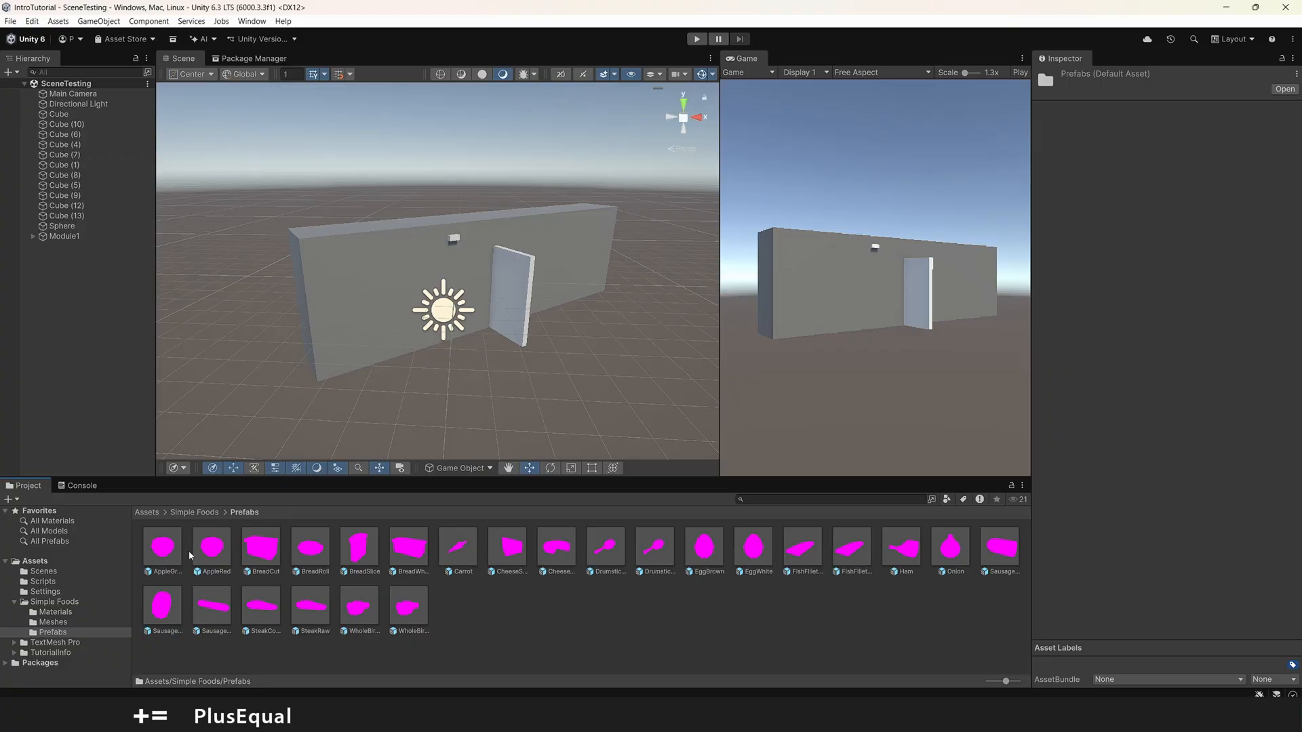
left_click_drag(163, 547, 397, 305)
right_click_drag(532, 343, 557, 328)
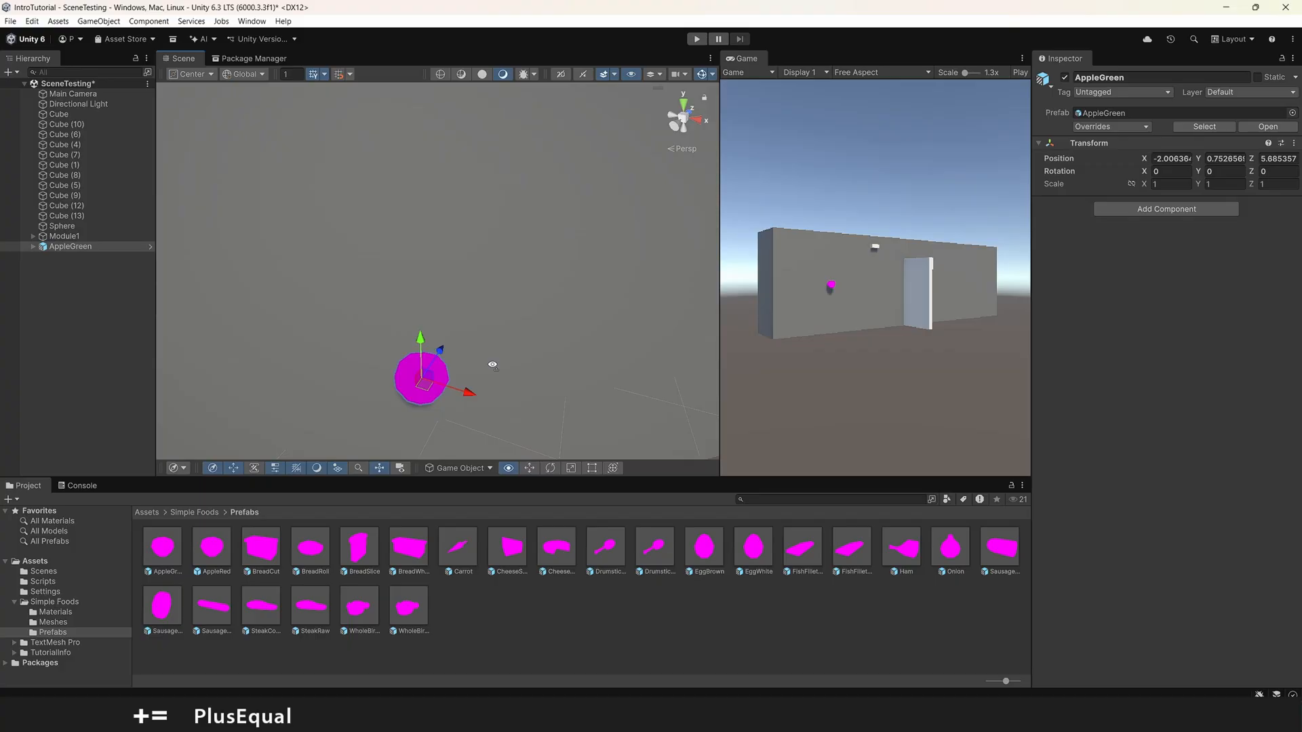
right_click_drag(491, 363, 488, 346)
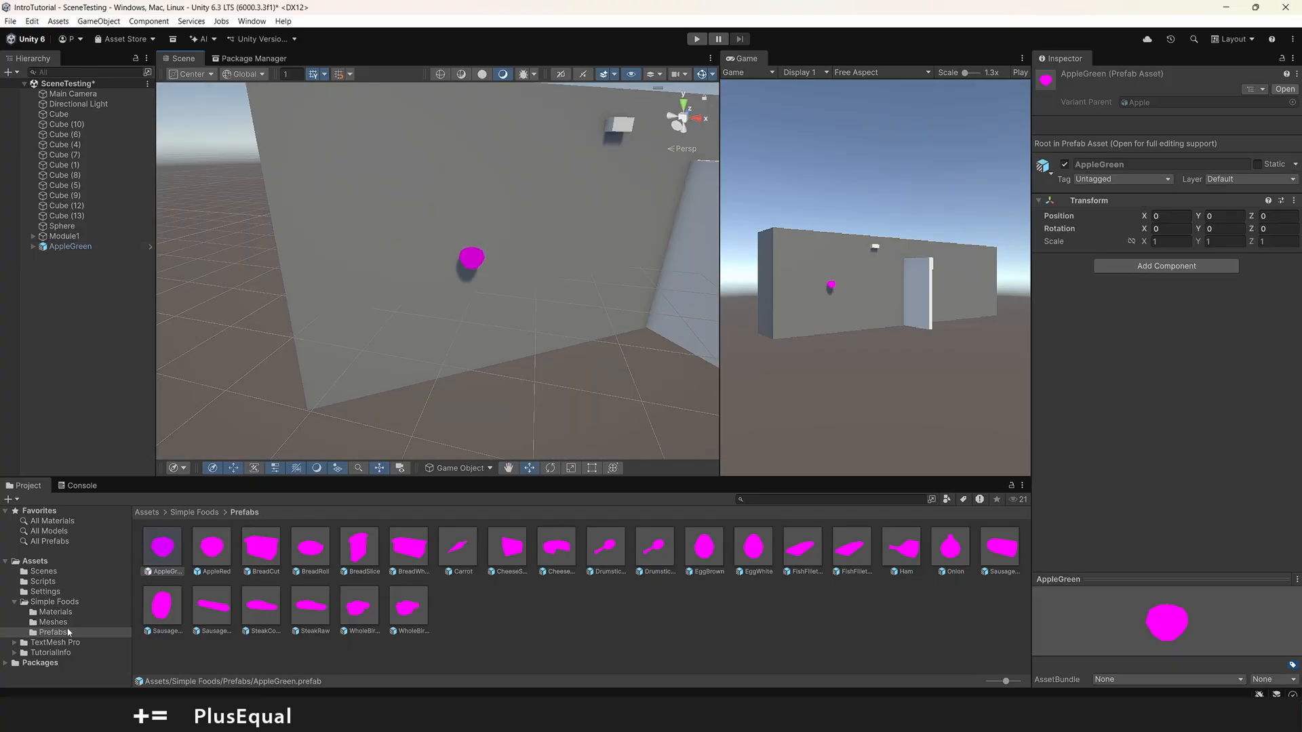
Step: Place the Apple model from the Simple Foods Meshes folder in the scene beside the AppleGreen prefab
left_click(63, 624)
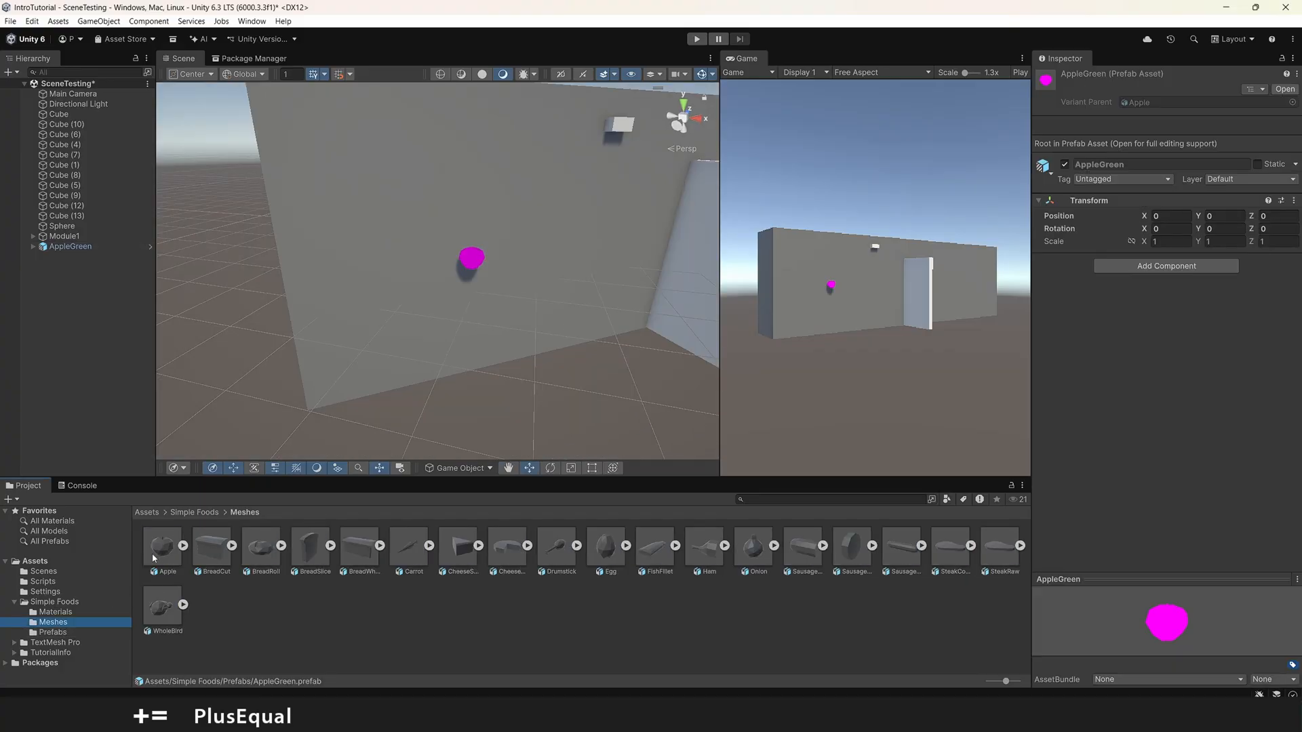
left_click_drag(153, 558, 425, 268)
key("f")
Step: Examine the Simple Foods prefabs, meshes and materials, including the green apple material, for their shading
left_click(52, 633)
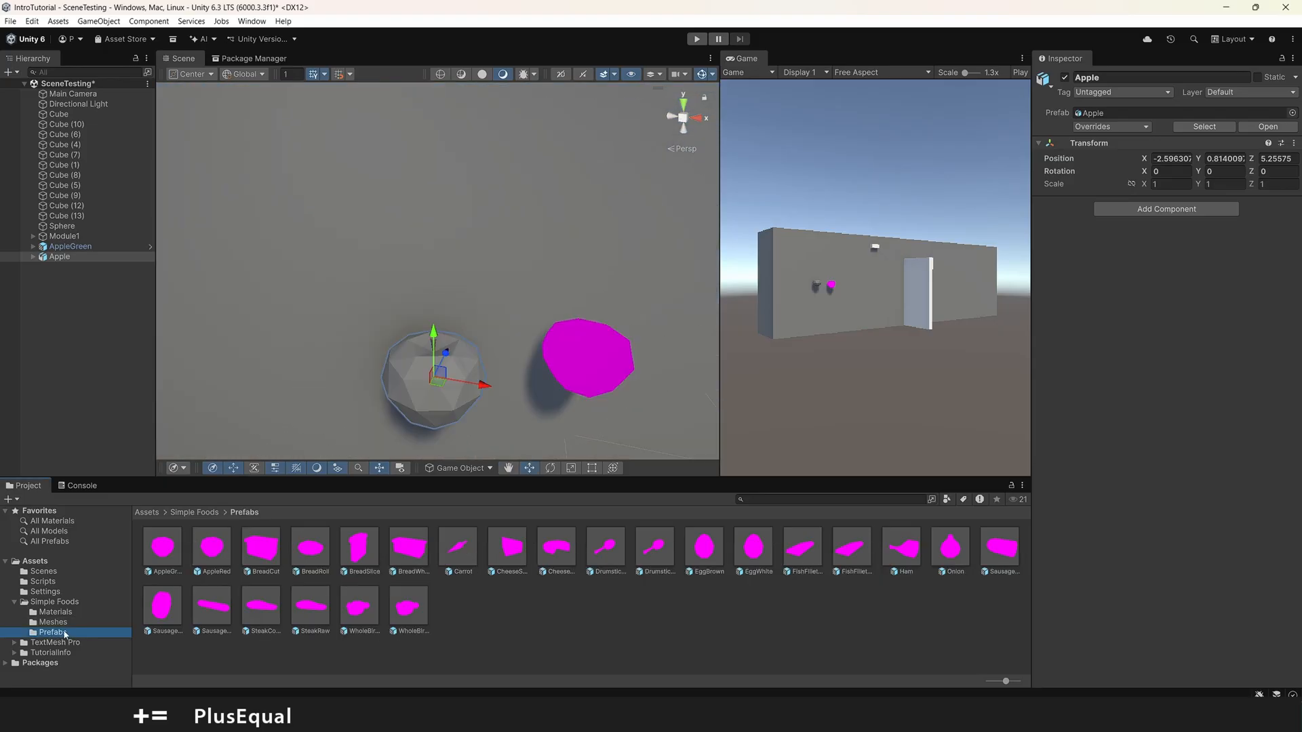
left_click(52, 622)
left_click(53, 612)
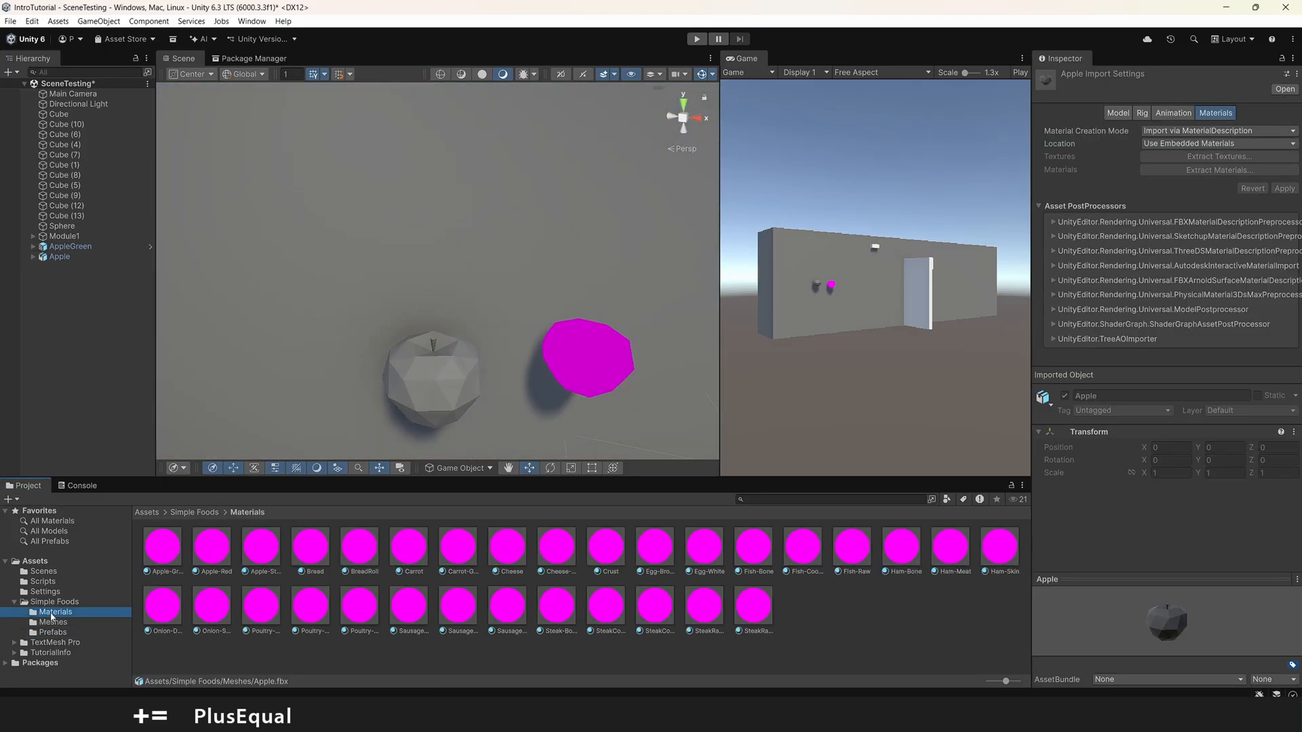
left_click(166, 558)
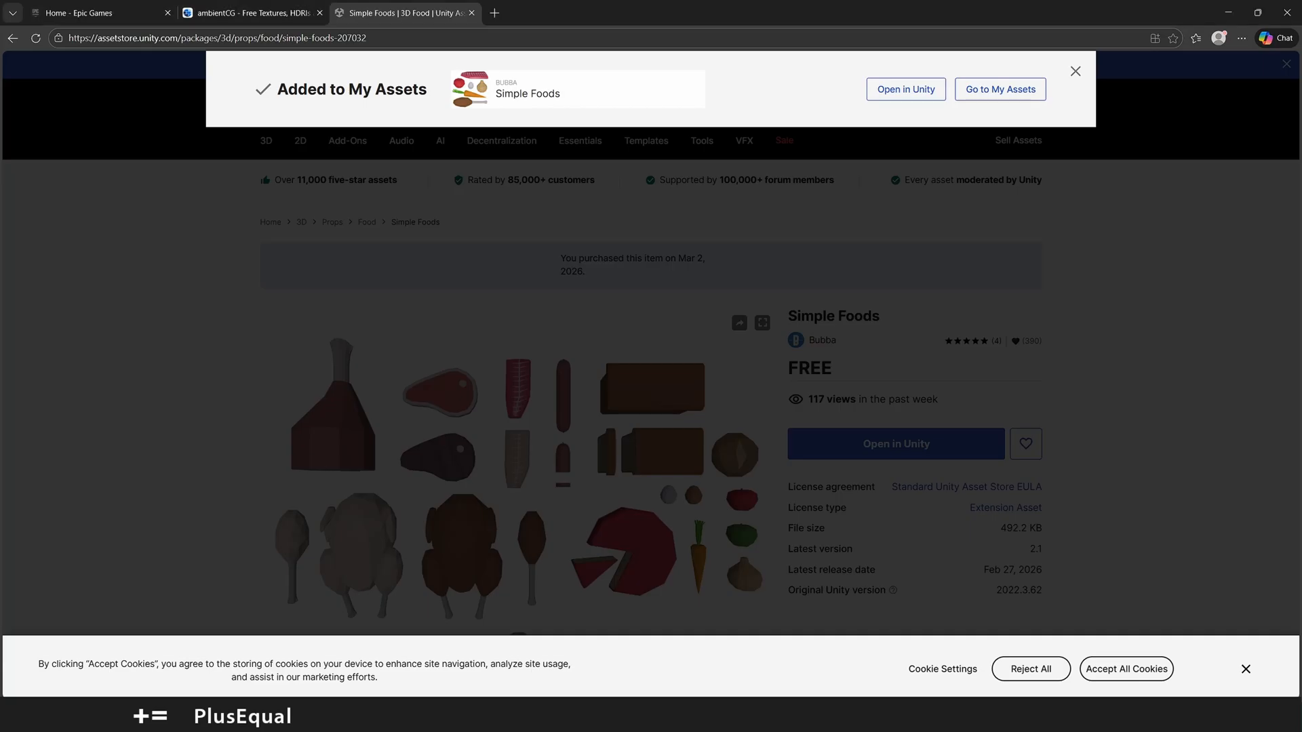
Step: Switch to the browser and read the render pipeline compatibility information on the Simple Foods page
scroll(260, 337, "down", 10)
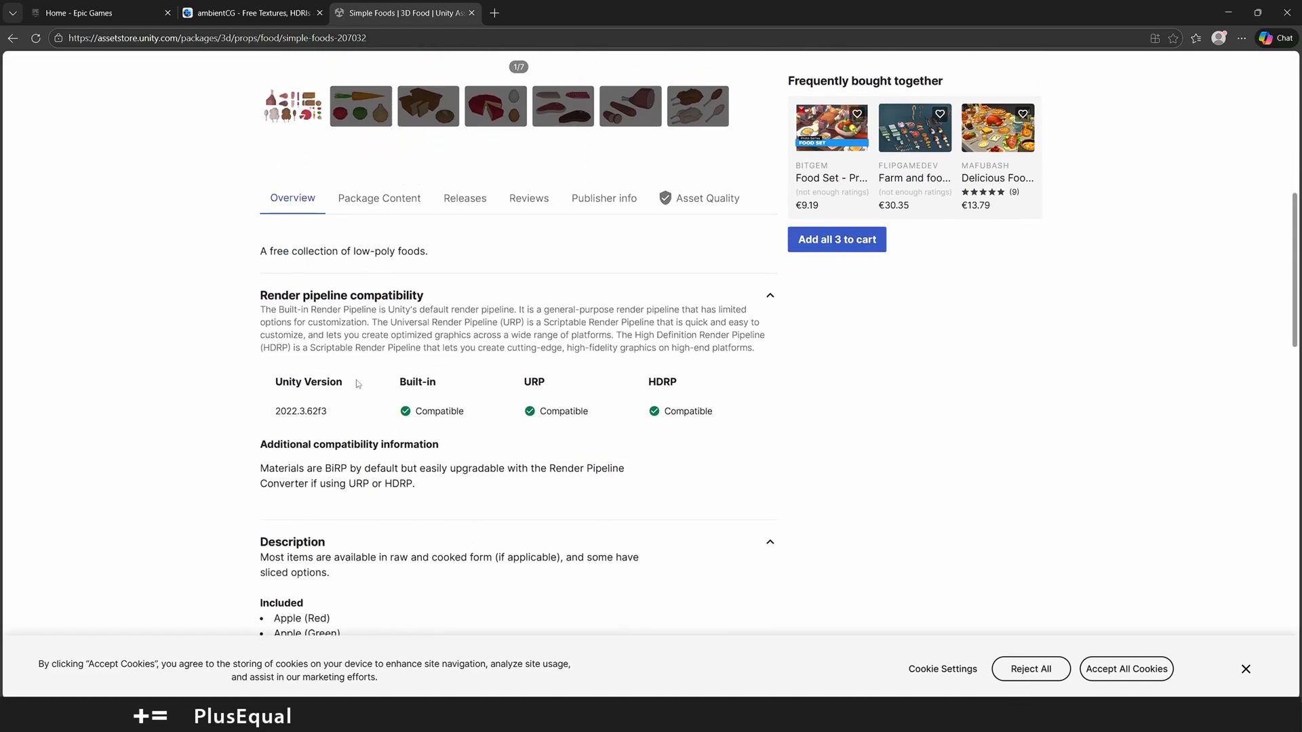
left_click_drag(259, 337, 613, 341)
left_click(400, 357)
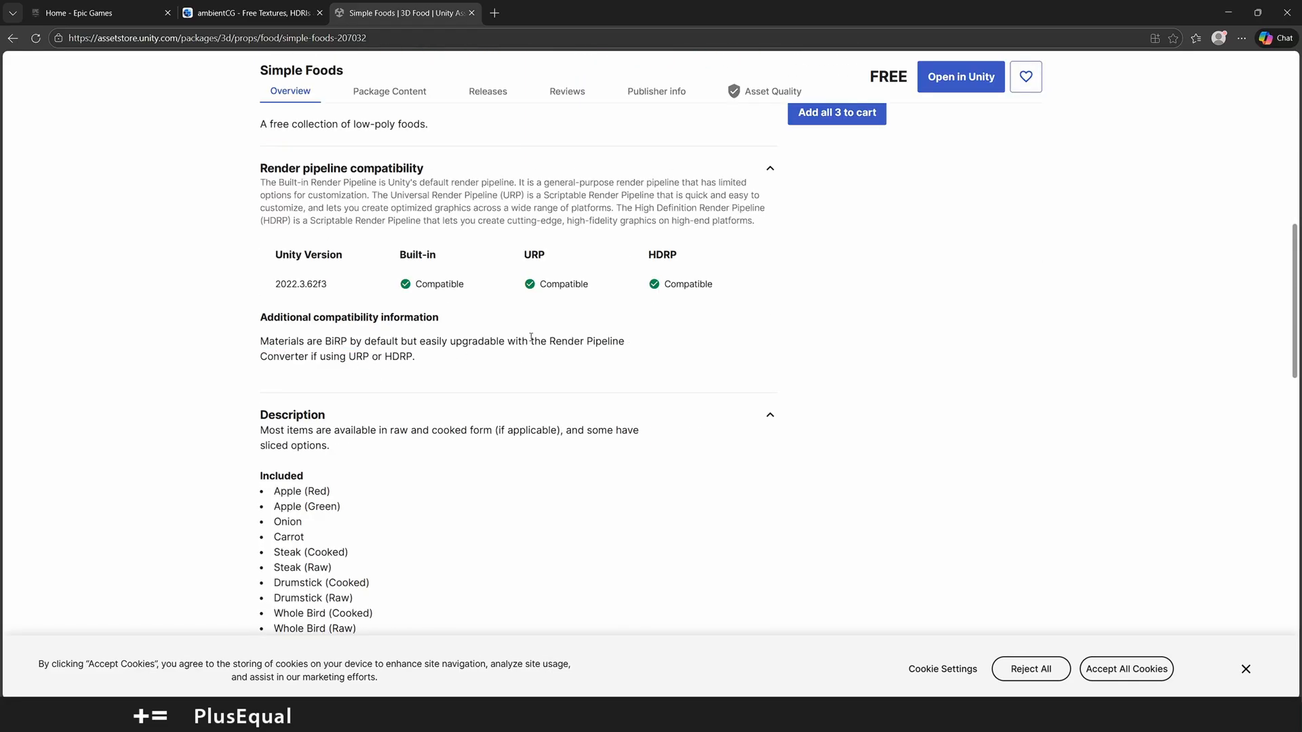
left_click_drag(349, 356, 370, 357)
Step: Return to Unity, open the Render Pipeline Converter and enable Material Upgrade for the Built-in to URP conversion
left_click(1228, 13)
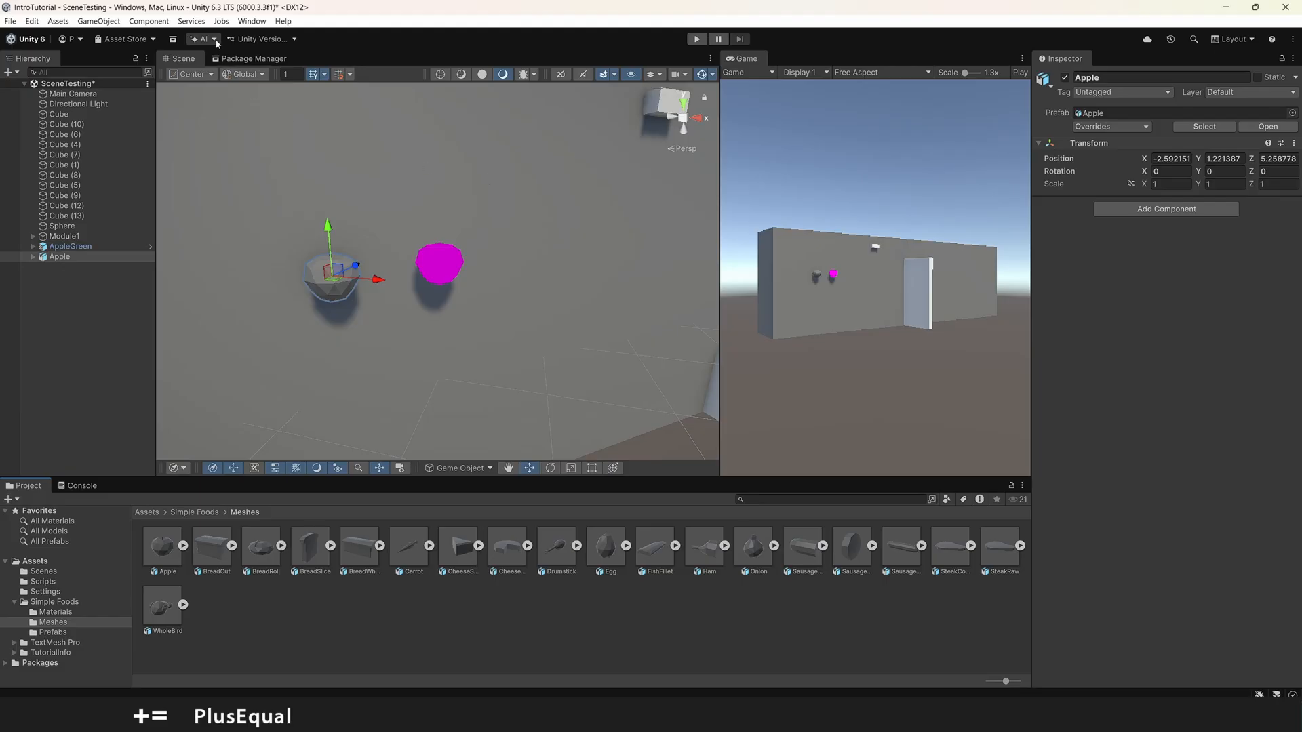
left_click(252, 21)
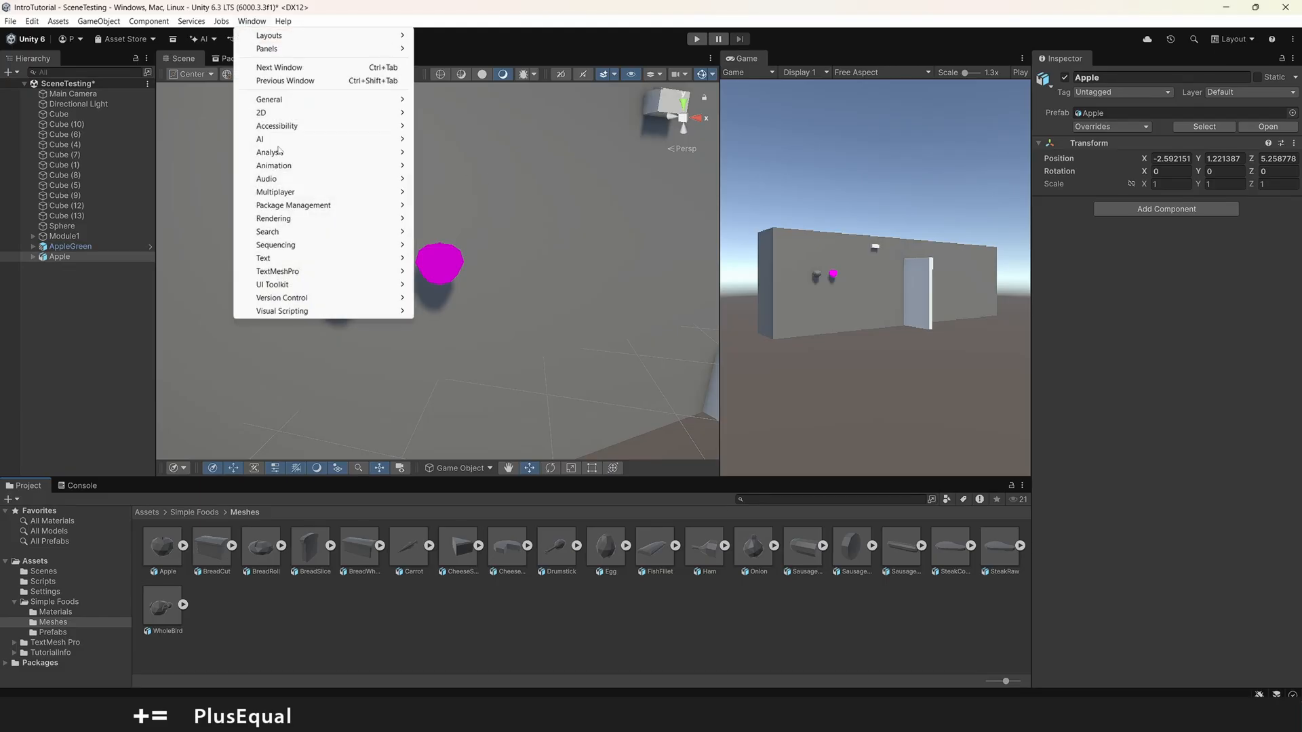
mouse_move(353, 218)
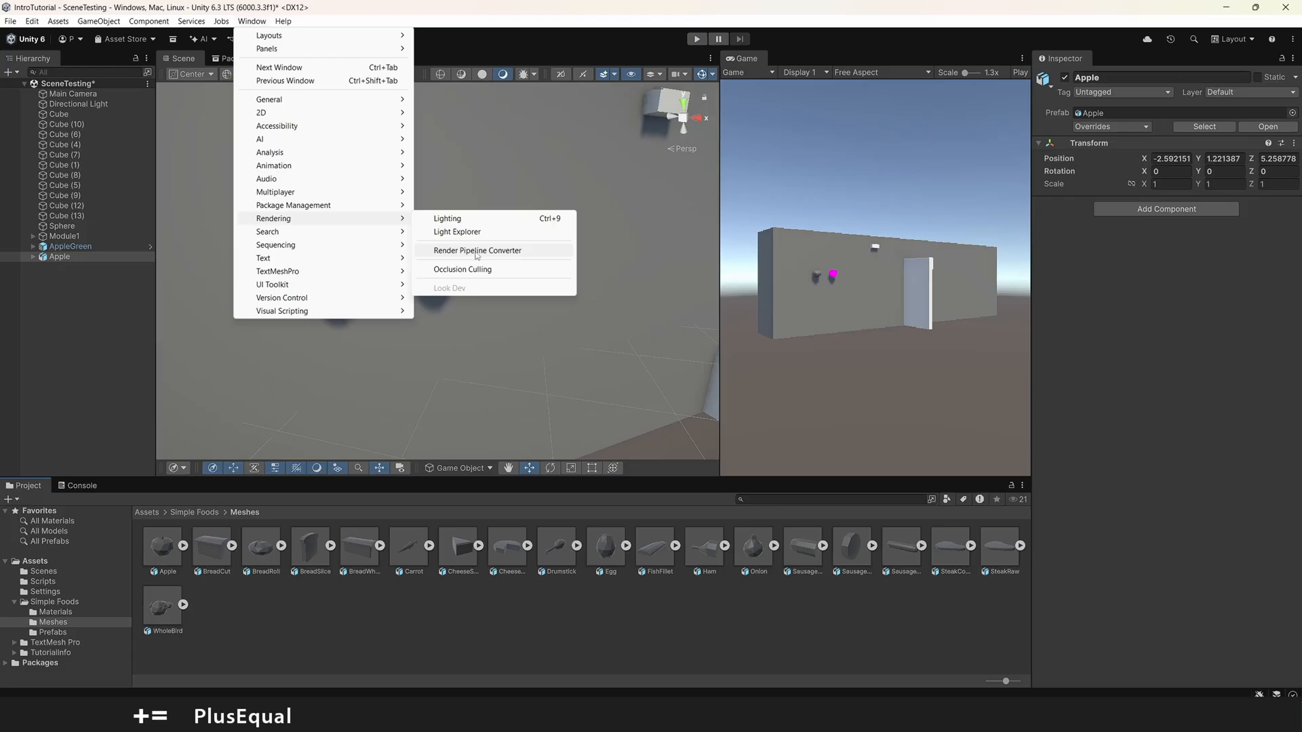
left_click(469, 252)
left_click(507, 369)
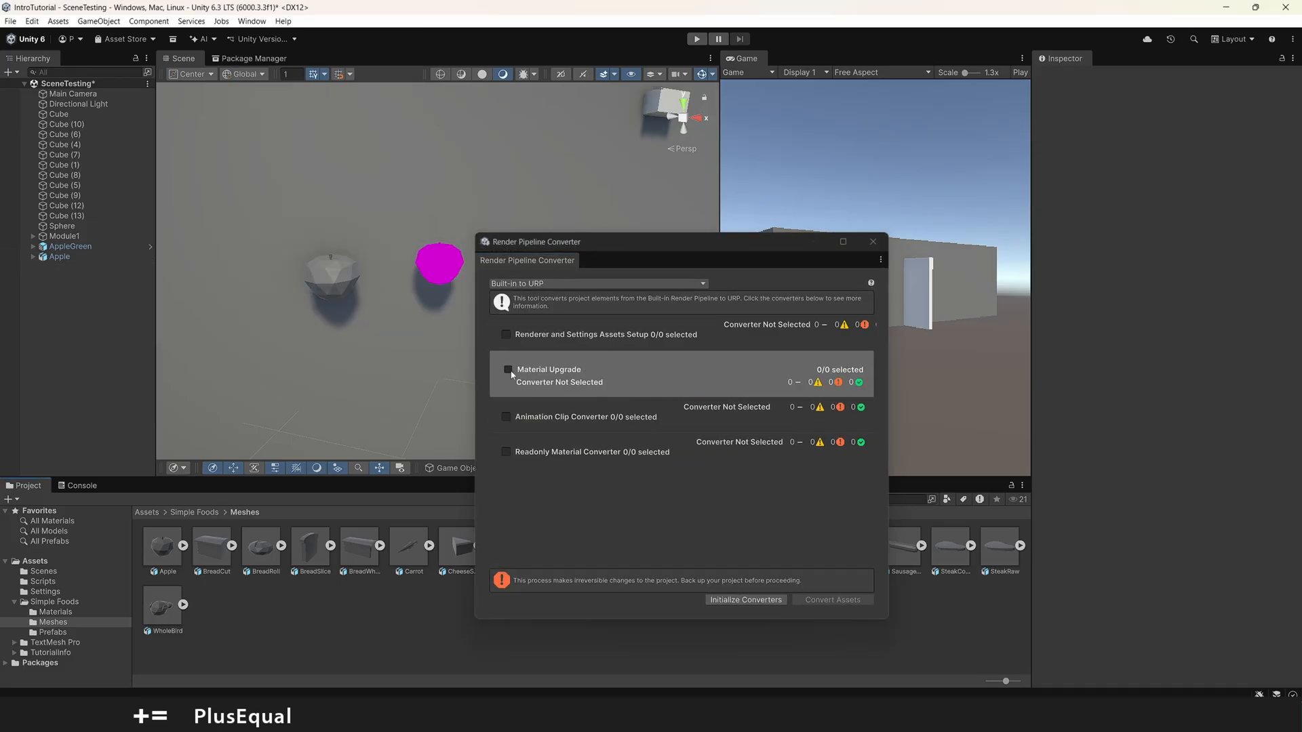
Step: Initialize the converters and convert the project's materials to URP, then close the Render Pipeline Converter
left_click(746, 600)
left_click(662, 376)
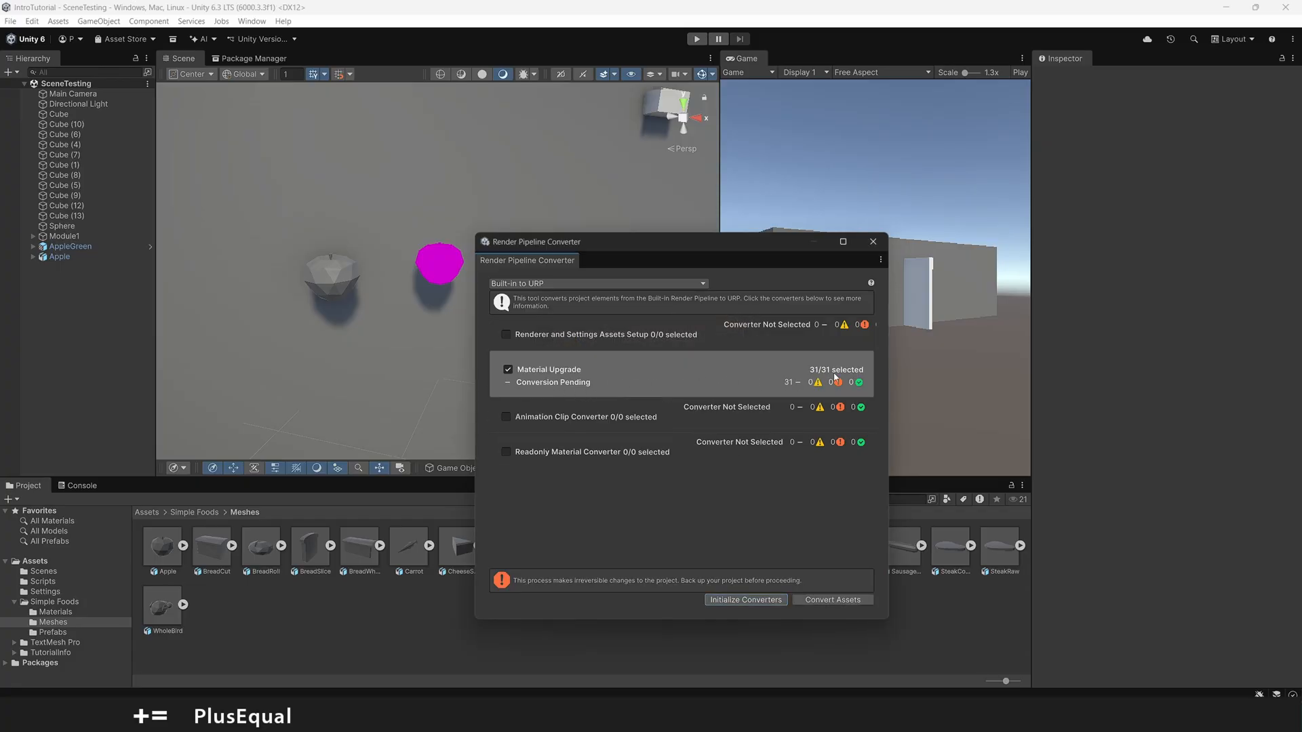
left_click(832, 600)
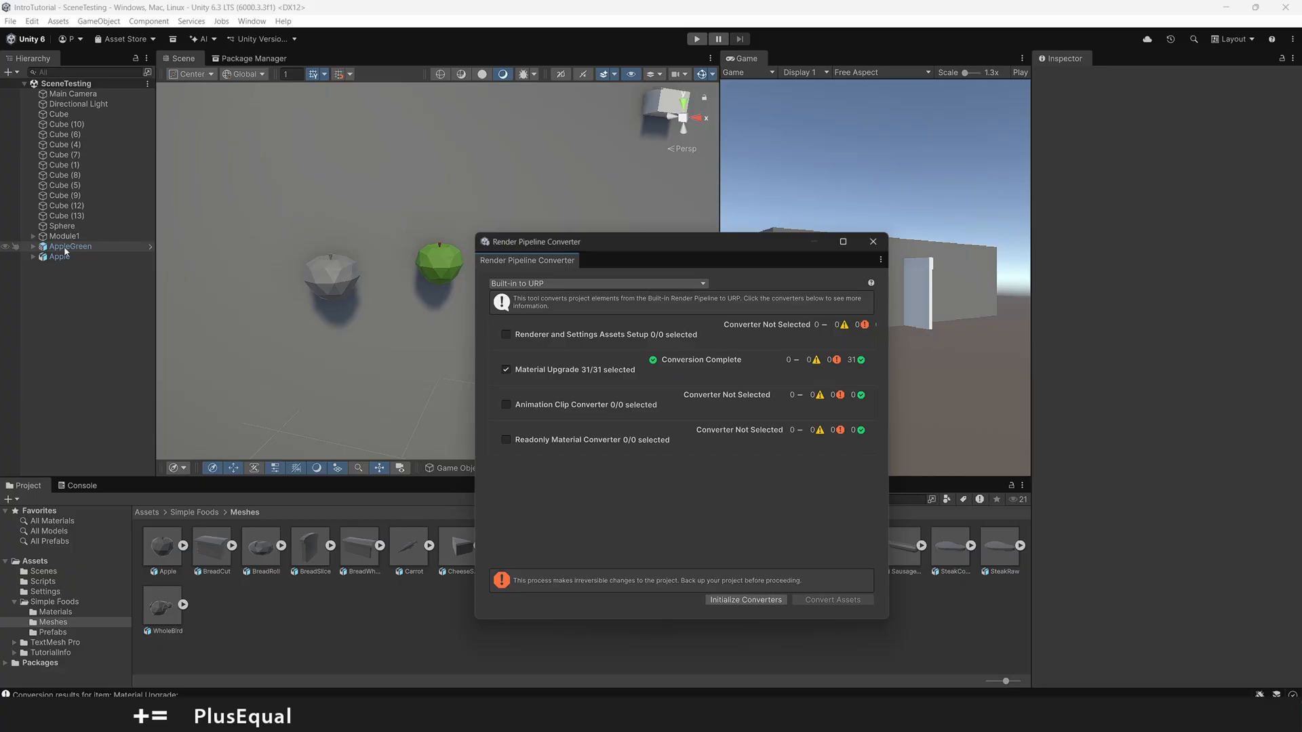
left_click(873, 242)
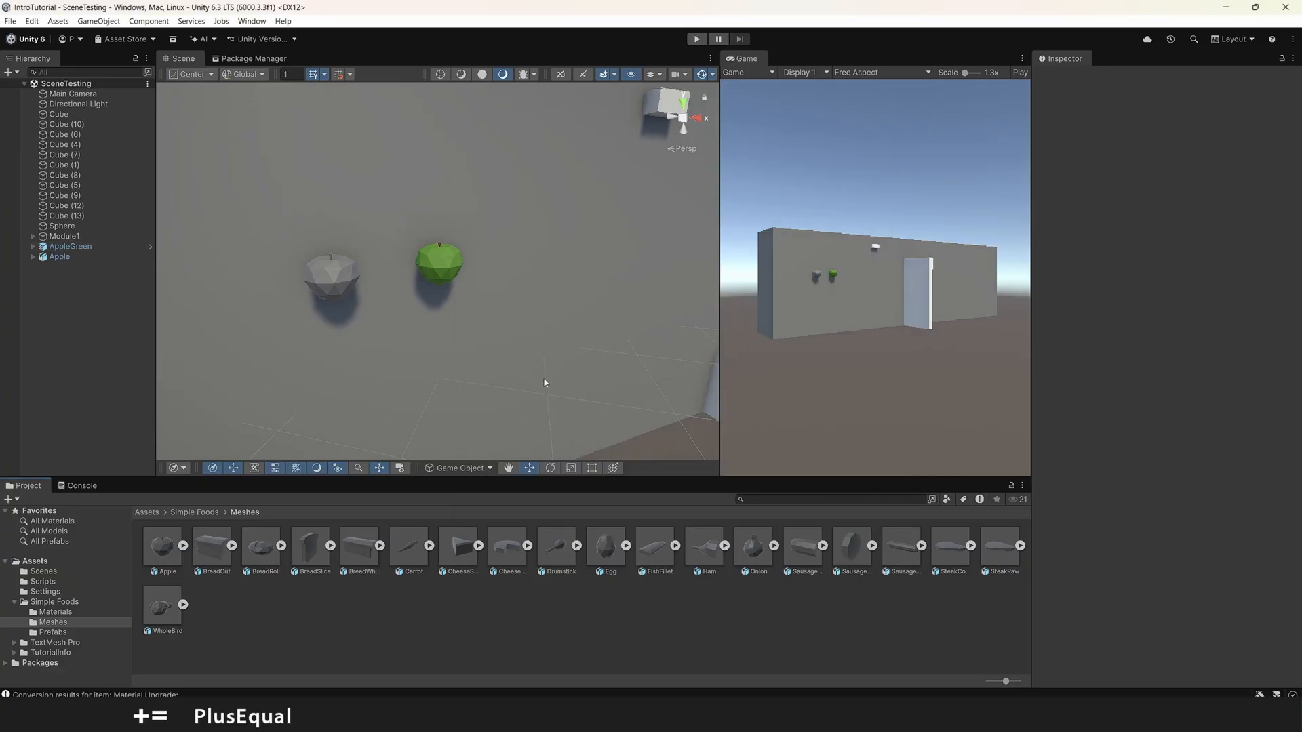
Step: Place the Carrot, CheeseSlice and SteakRaw prefabs from the Simple Foods Prefabs folder in front of the wall beside the apples
left_click(63, 632)
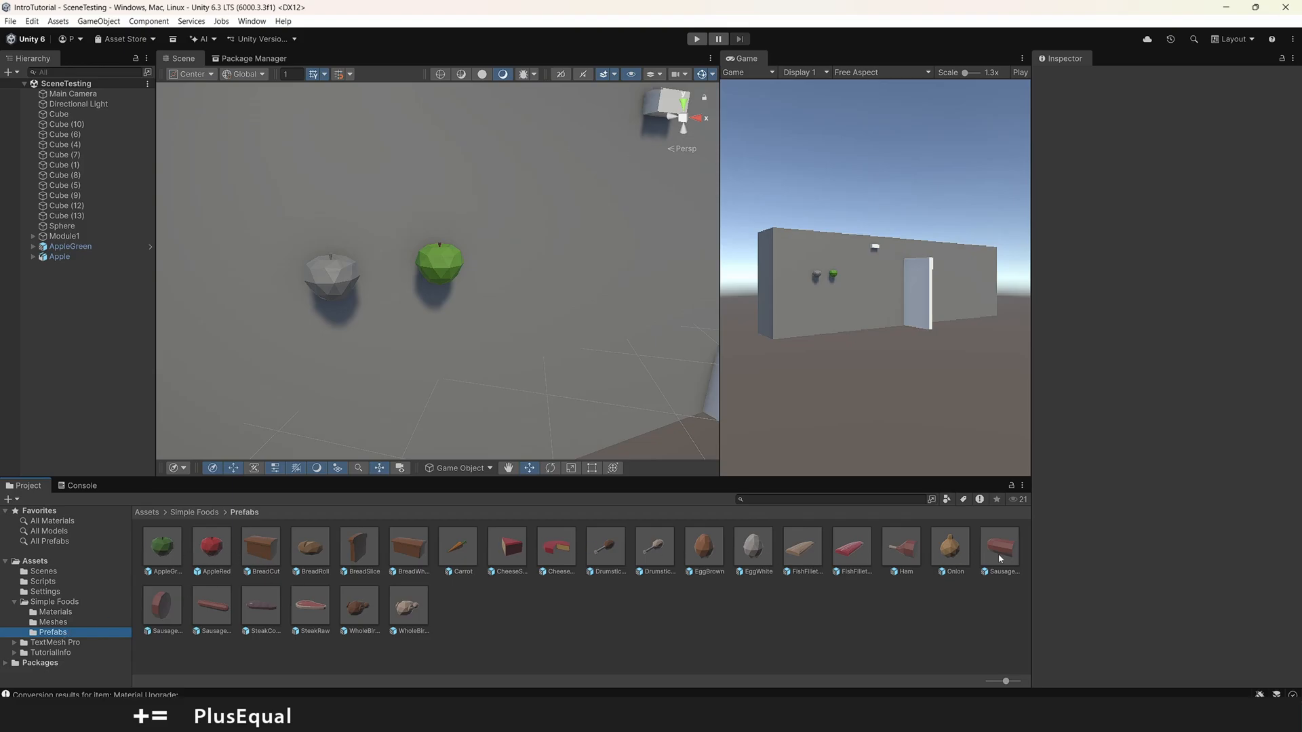
left_click_drag(468, 553, 543, 246)
left_click_drag(507, 547, 573, 307)
right_click_drag(461, 366, 485, 370)
left_click_drag(312, 594, 596, 361)
right_click_drag(595, 361, 569, 250)
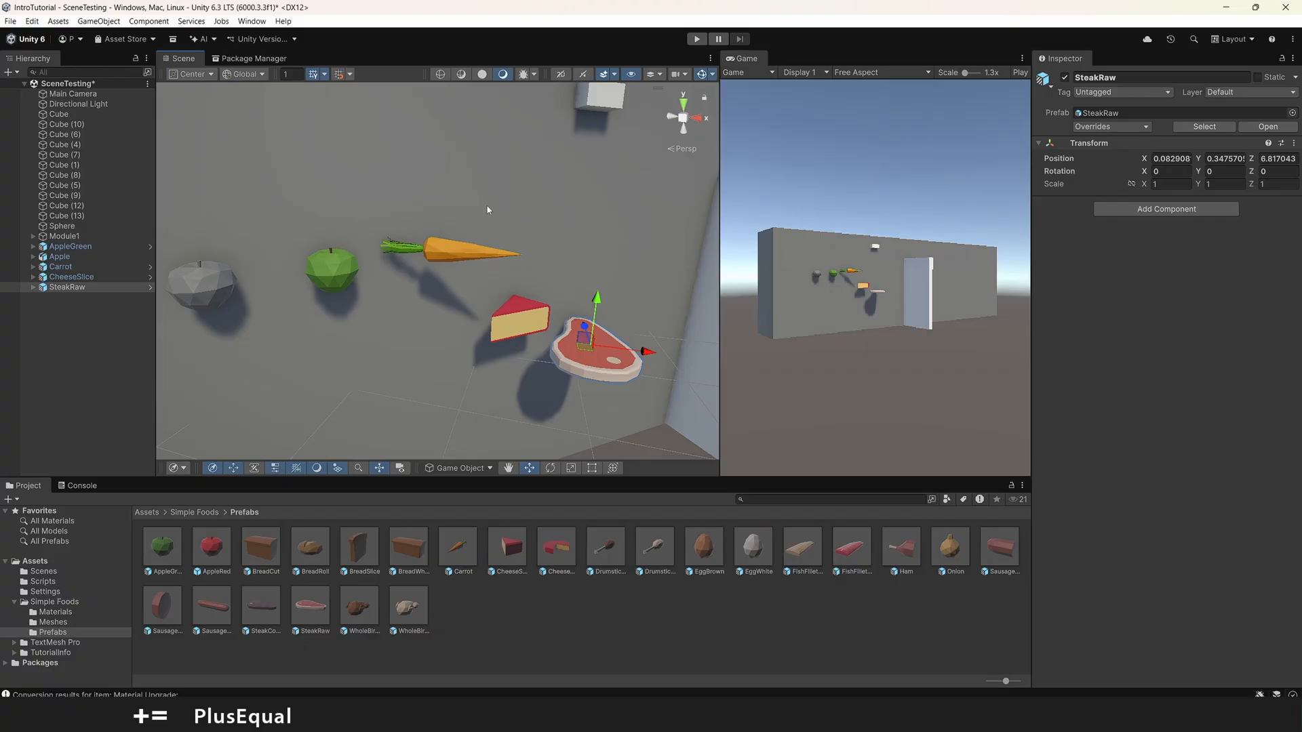
key("s")
right_click_drag(486, 208, 524, 275)
key("e")
key("shift+d")
key("s")
key("w")
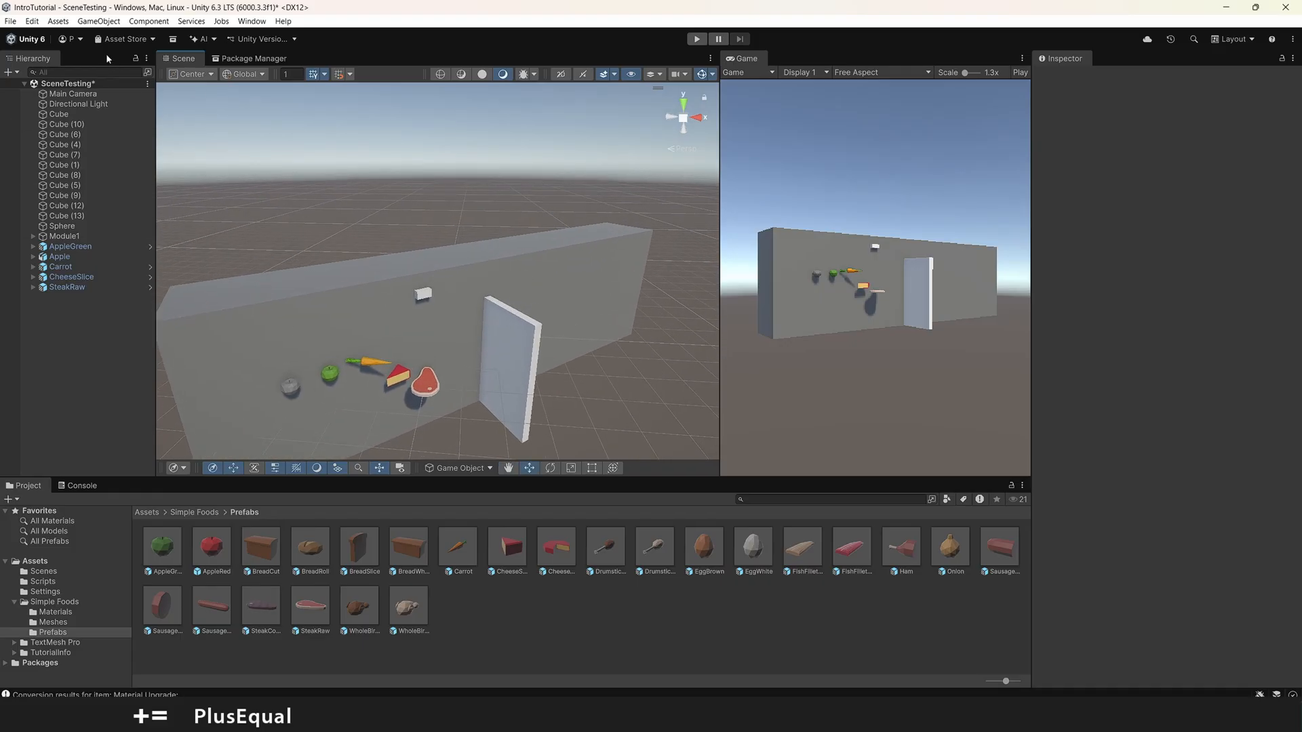
left_click(59, 21)
mouse_move(108, 162)
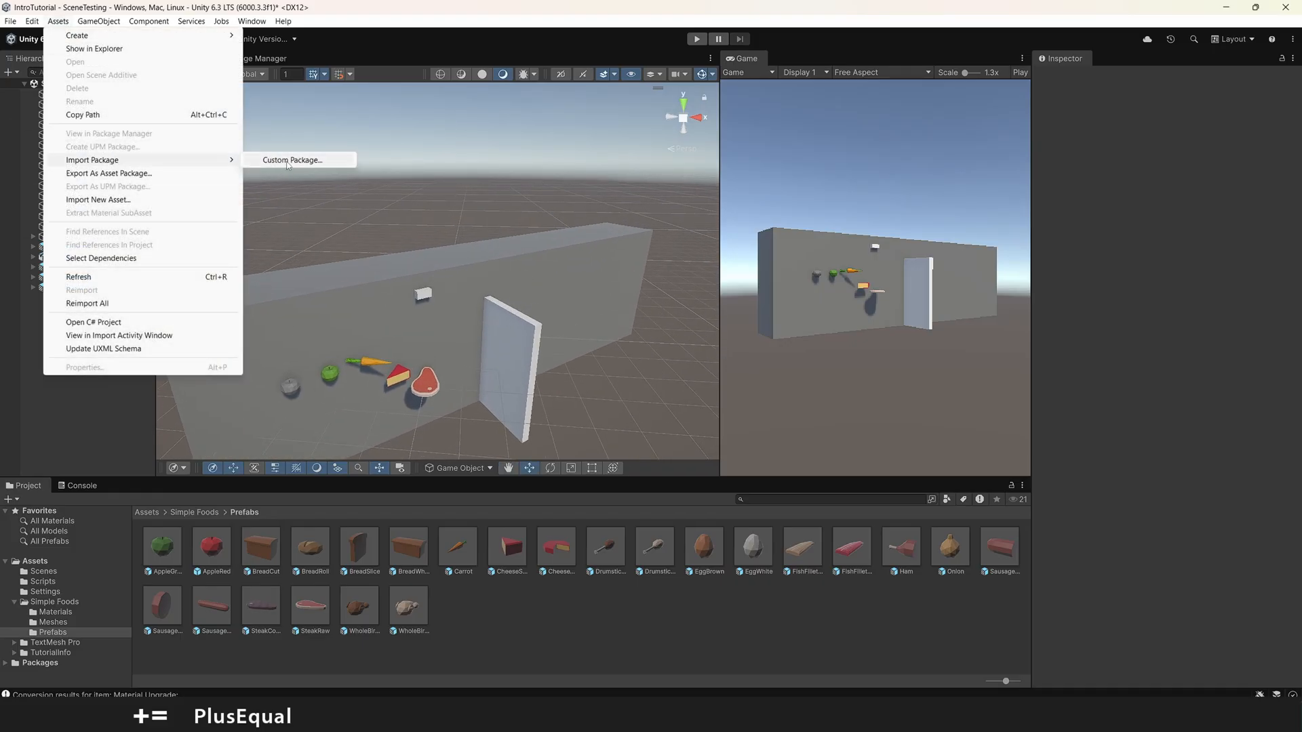
left_click(387, 345)
right_click_drag(420, 225, 421, 224)
key("w")
key("s")
key("w")
left_click_drag(414, 224, 361, 234, "alt")
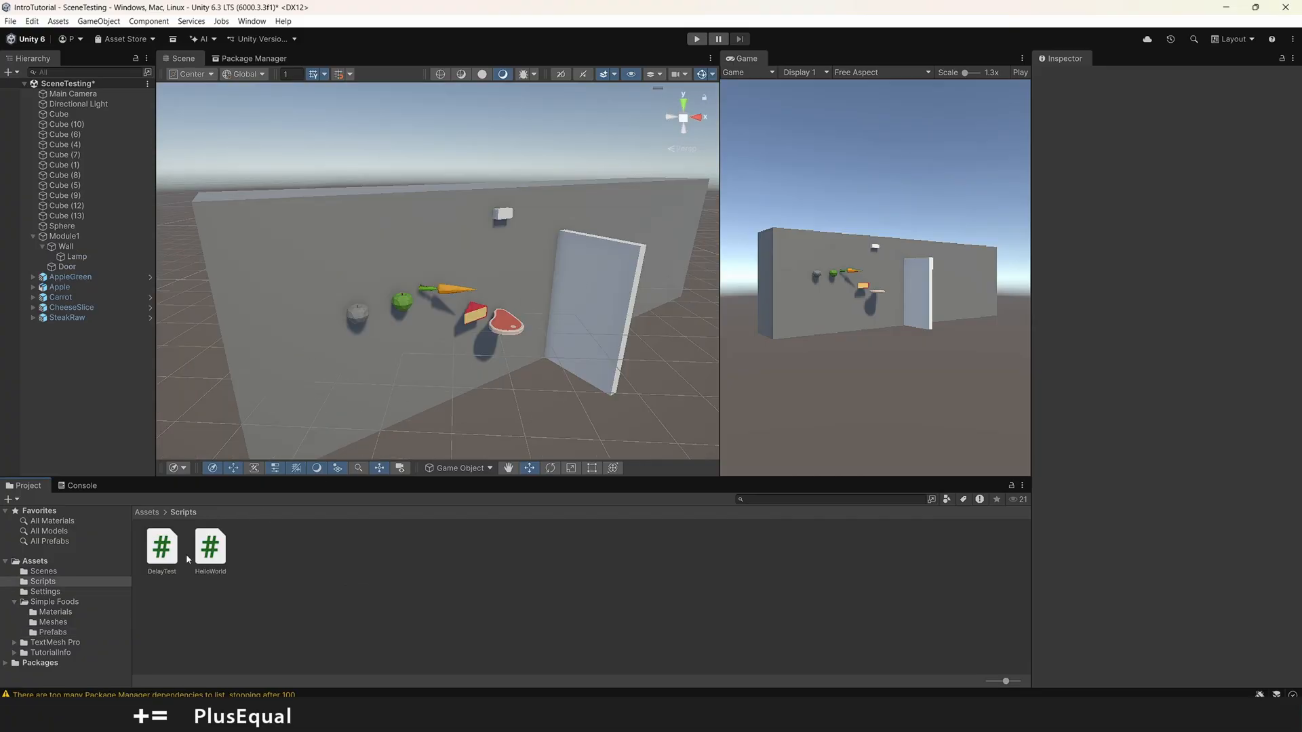
Step: Set up an asset package export of the HelloWorld script, excluding DelayTest.cs and the TutorialInfo folder
left_click(205, 570)
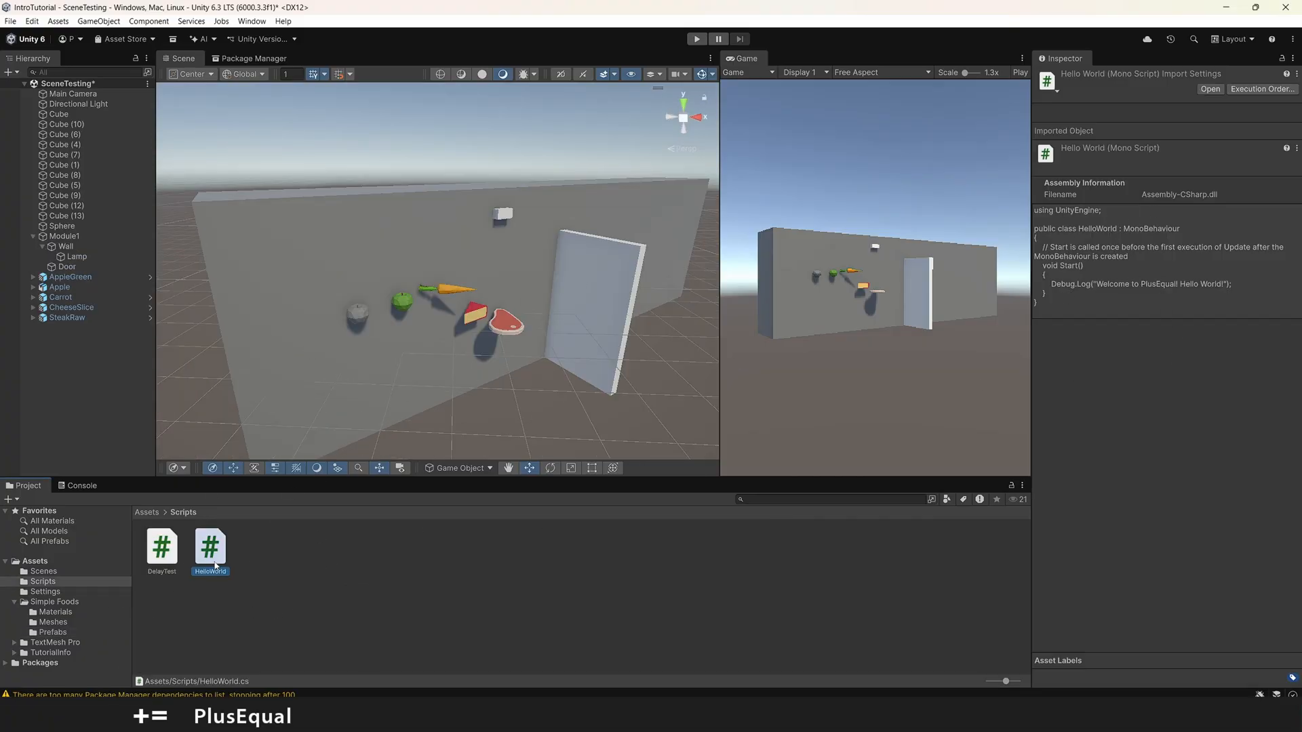
left_click(230, 591)
left_click(210, 548)
right_click(221, 553)
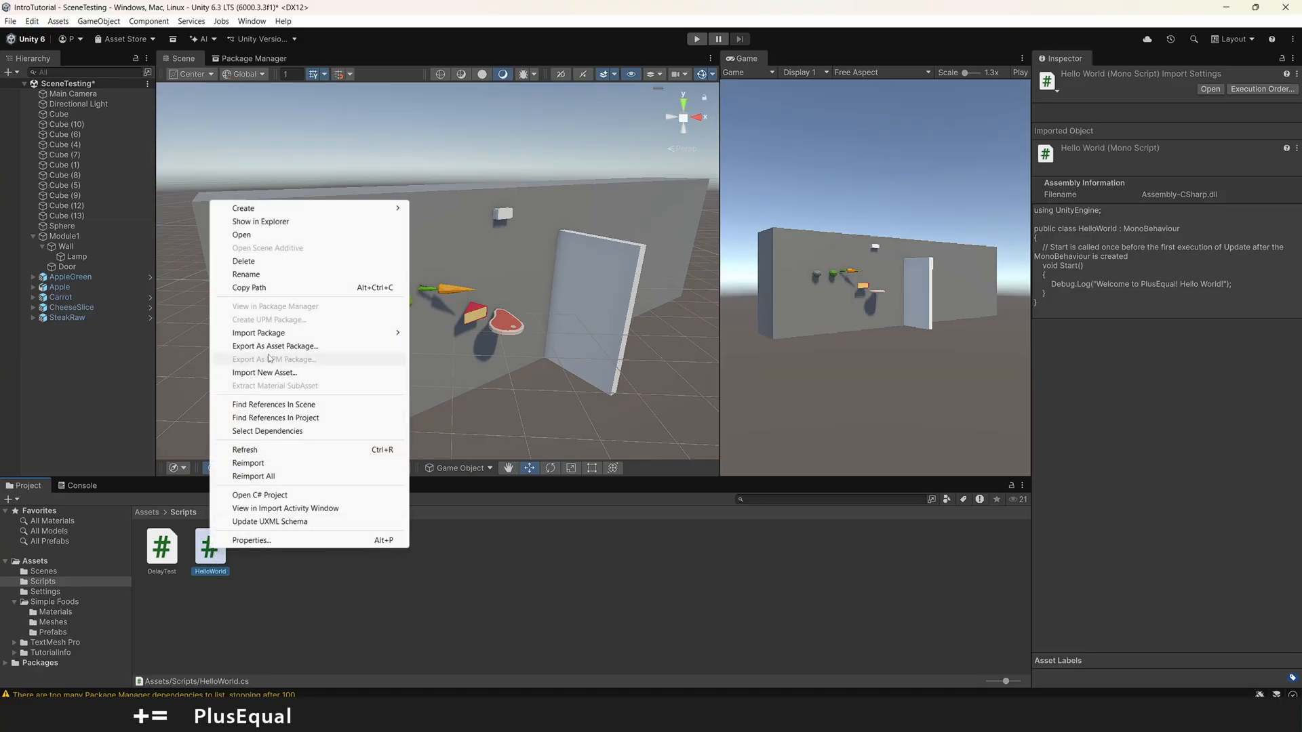
left_click(288, 346)
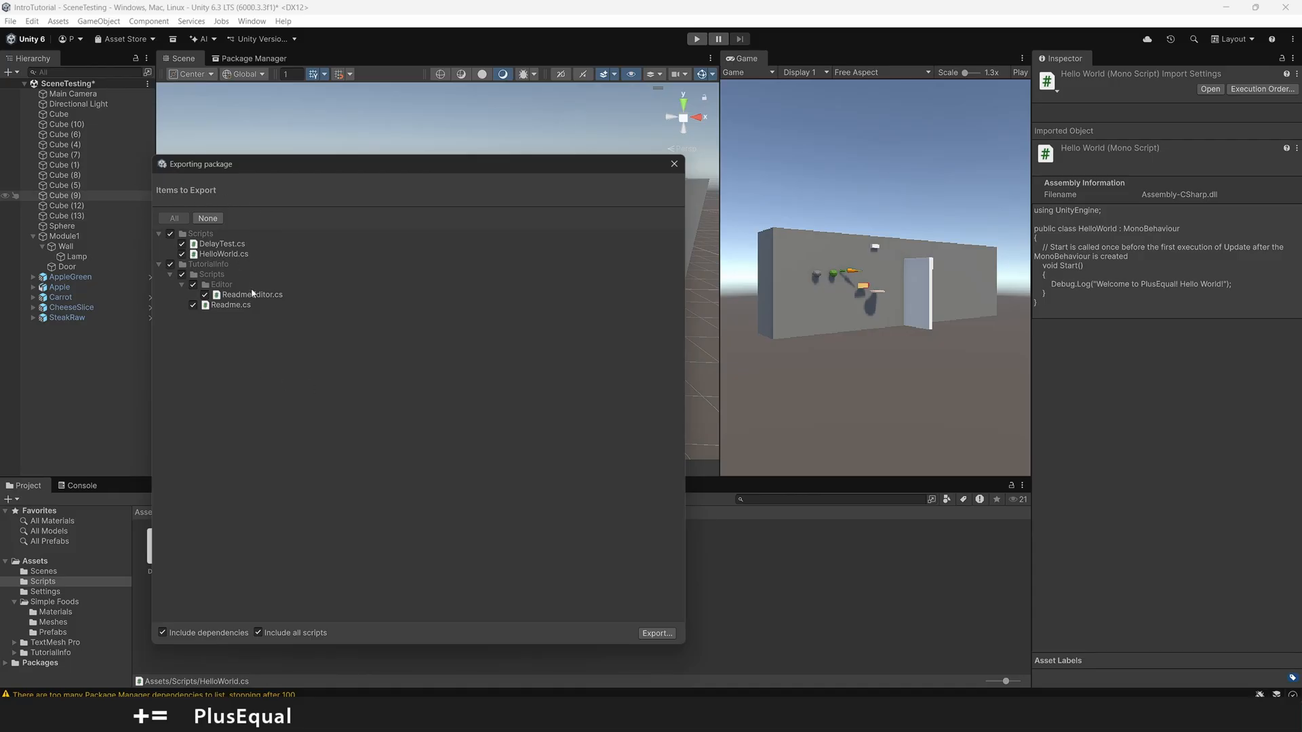
left_click(170, 265)
left_click(182, 243)
left_click(219, 256)
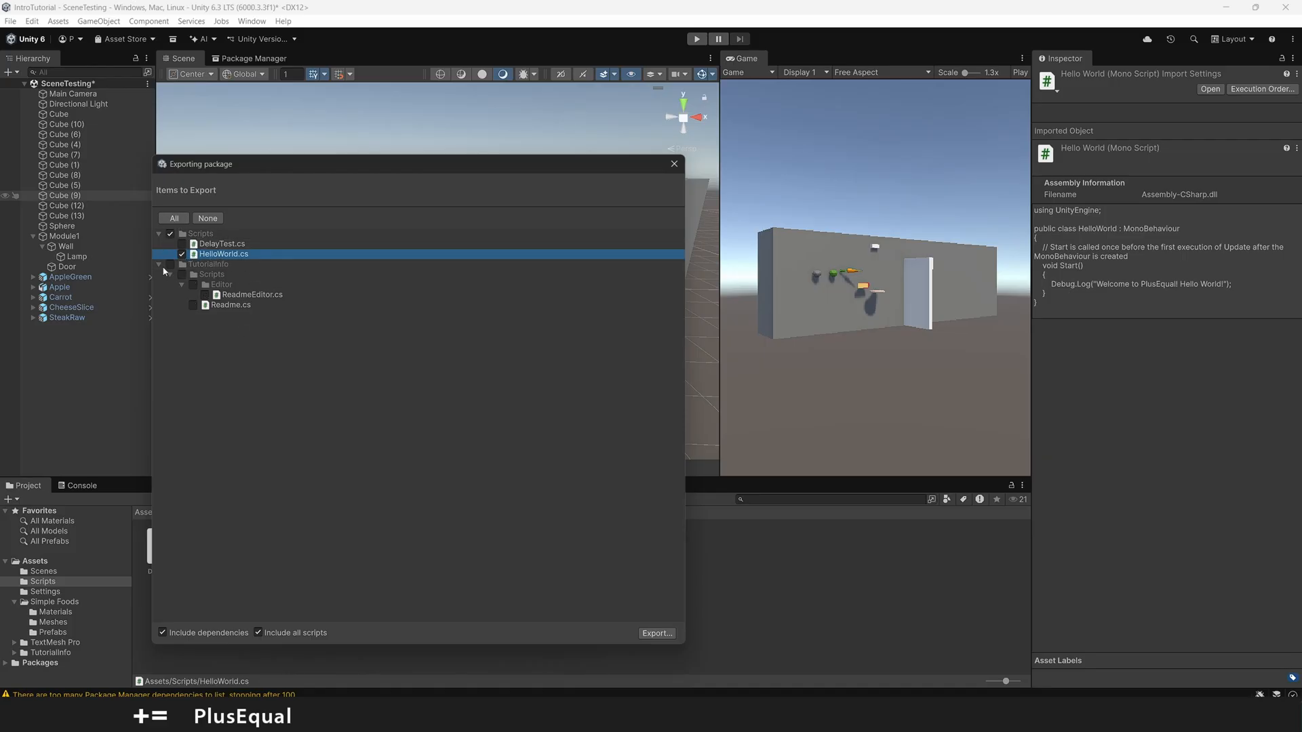
Step: Export the package to the Desktop as helloworld_UP
left_click(664, 634)
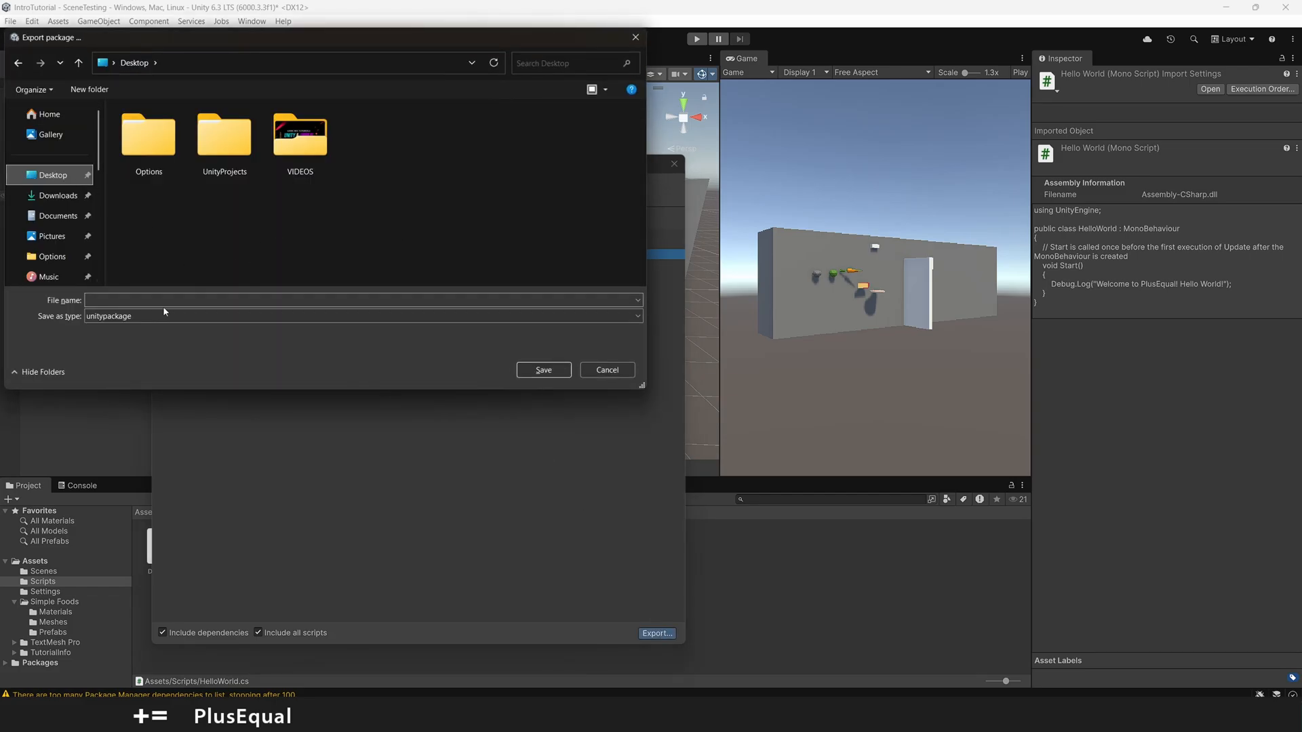
left_click(238, 297)
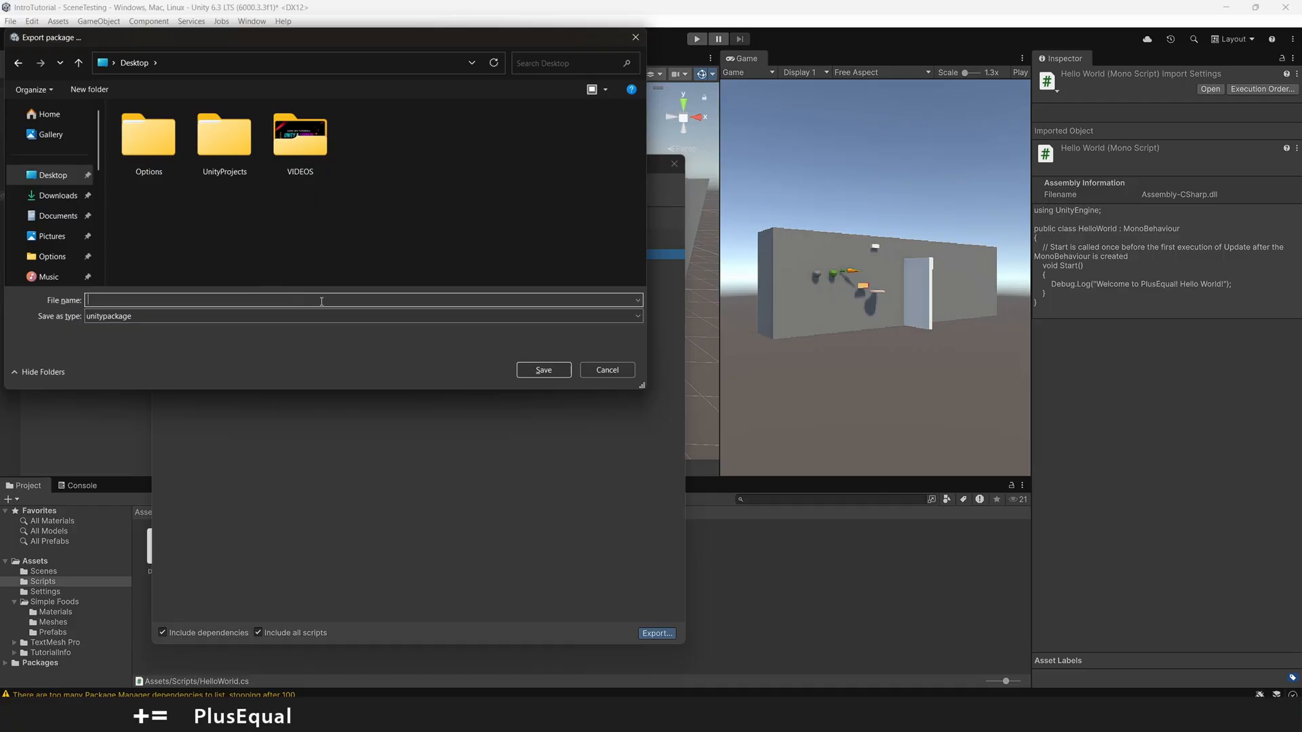
type("helloworld_UP")
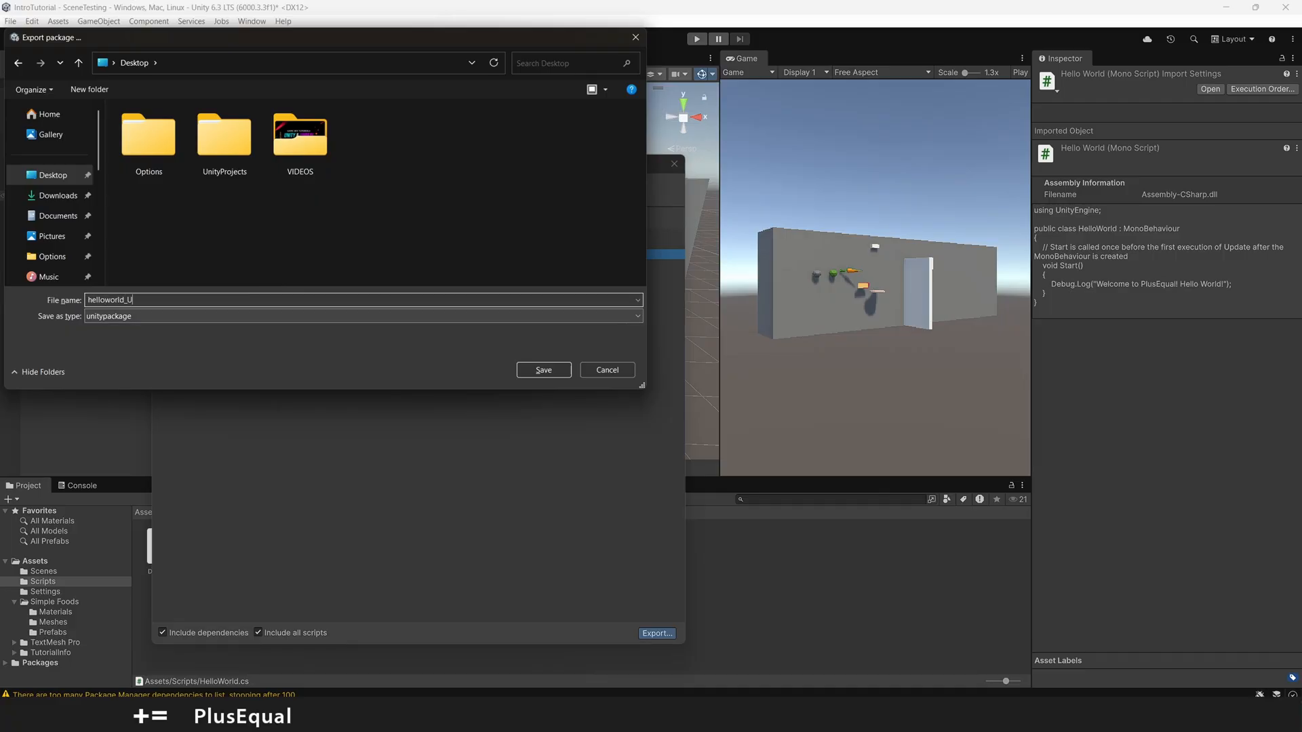
left_click(543, 370)
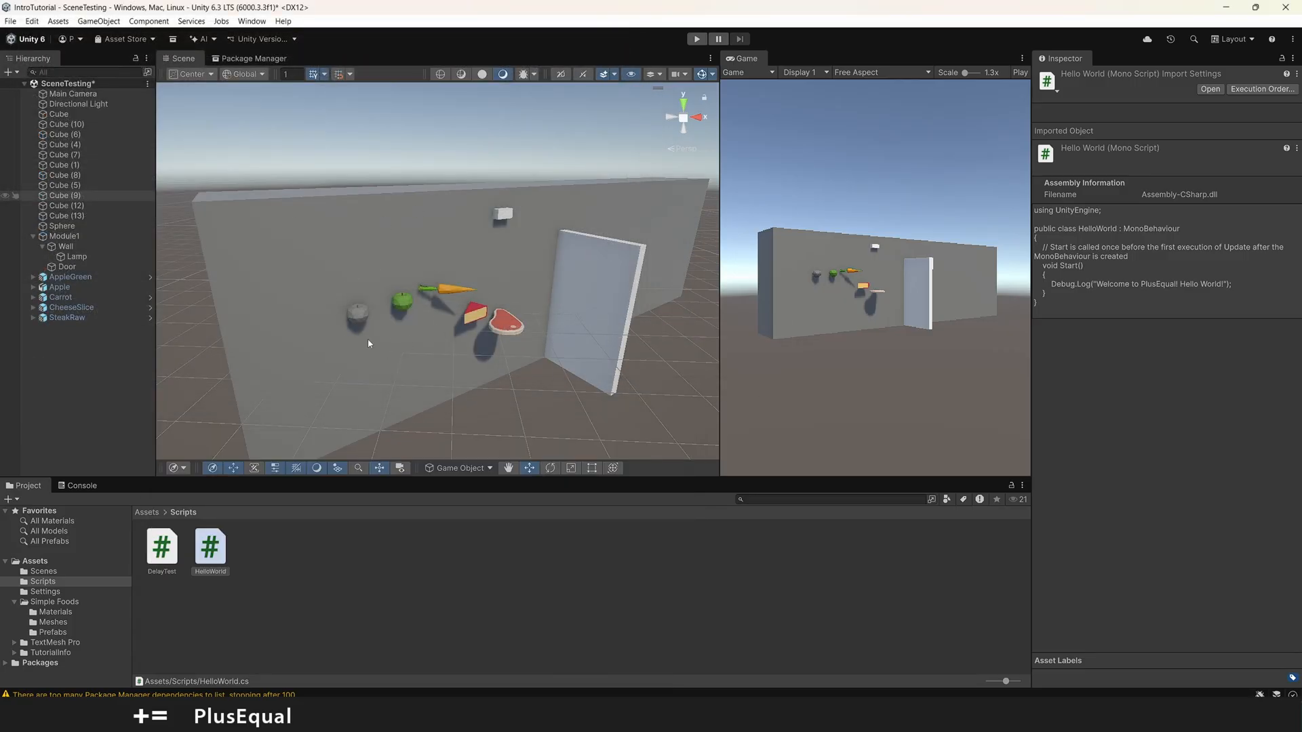
left_click(340, 578)
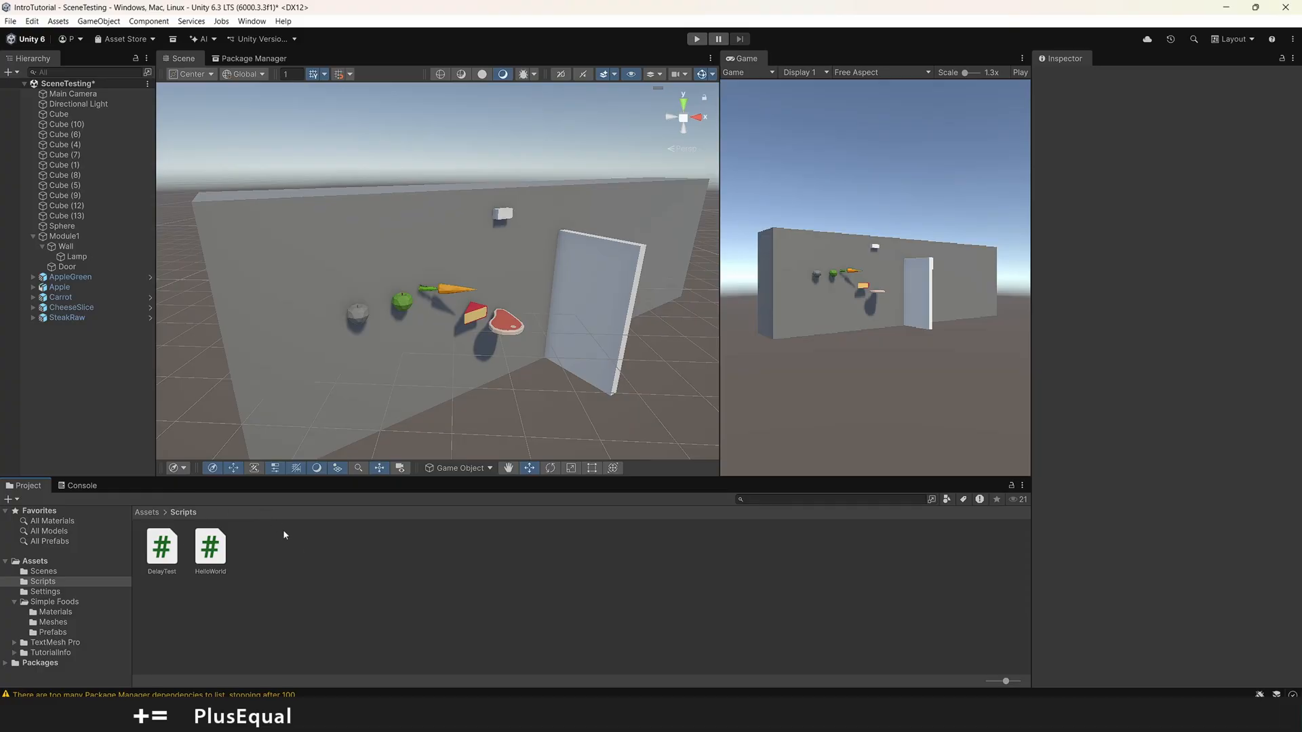
right_click(339, 580)
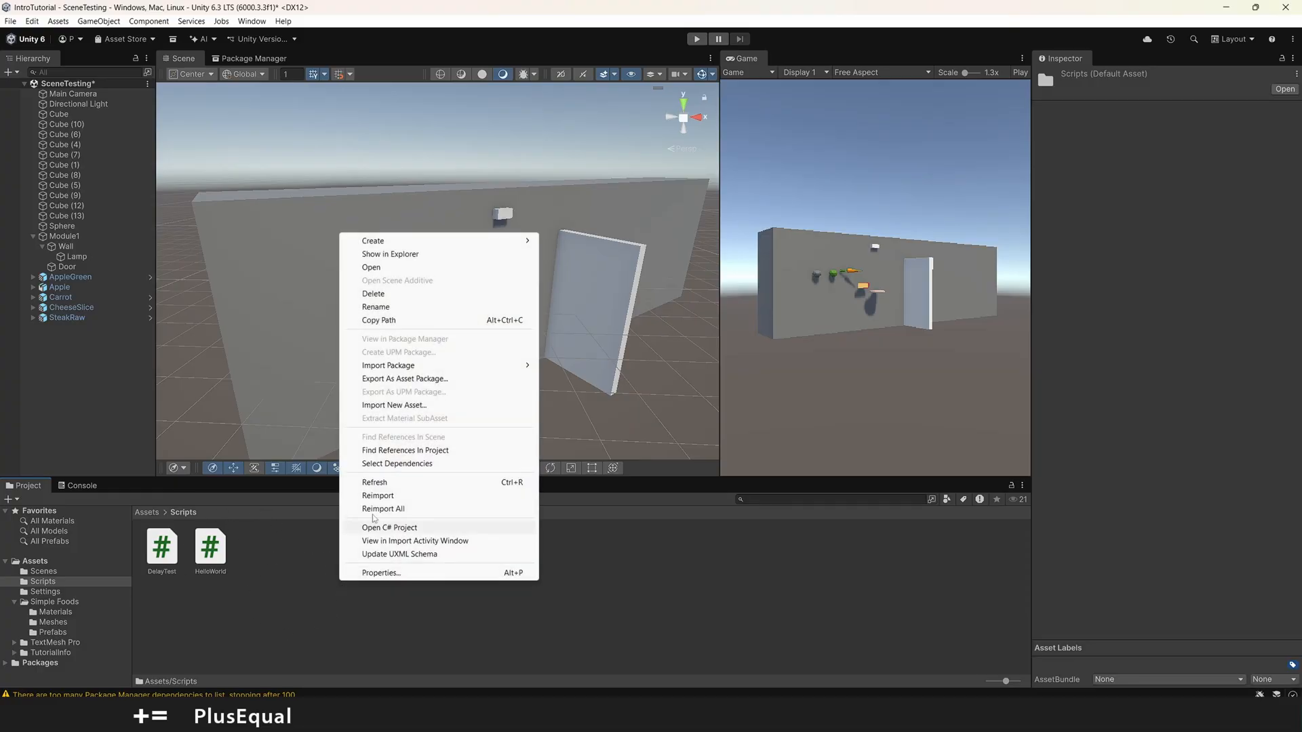
mouse_move(448, 371)
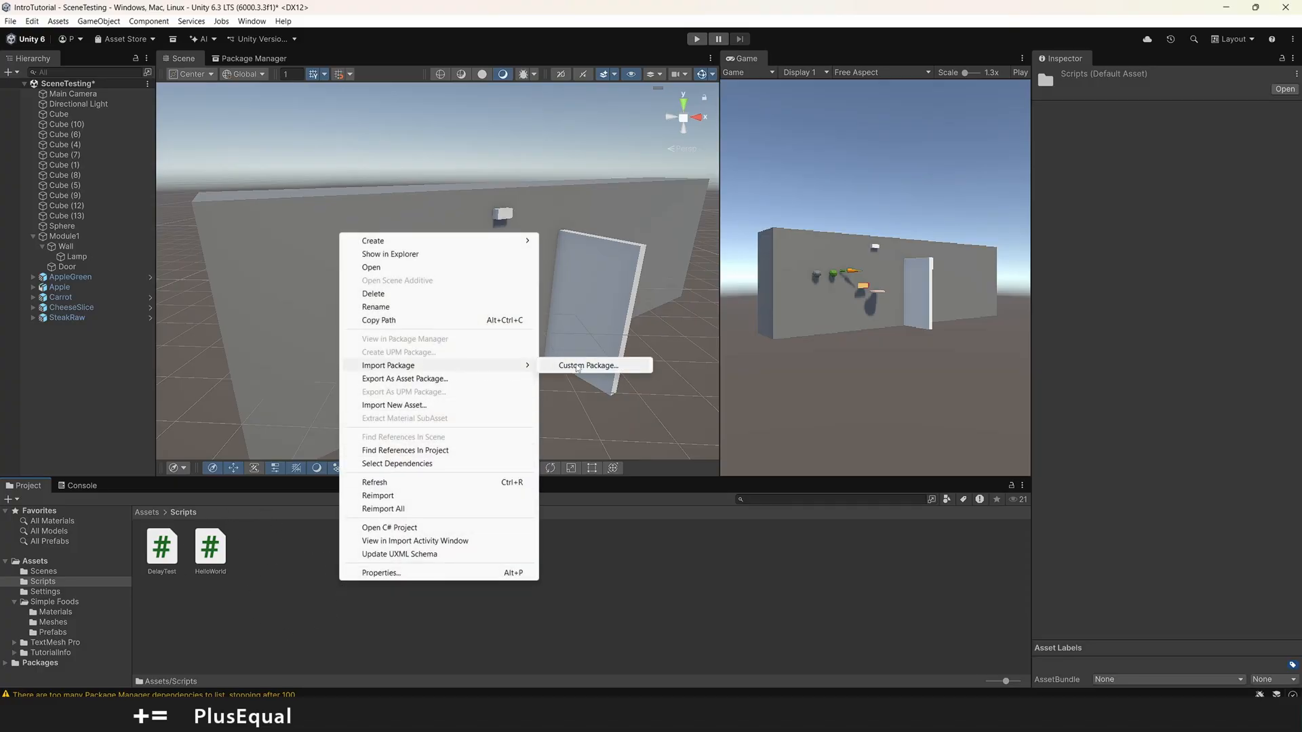
left_click(576, 366)
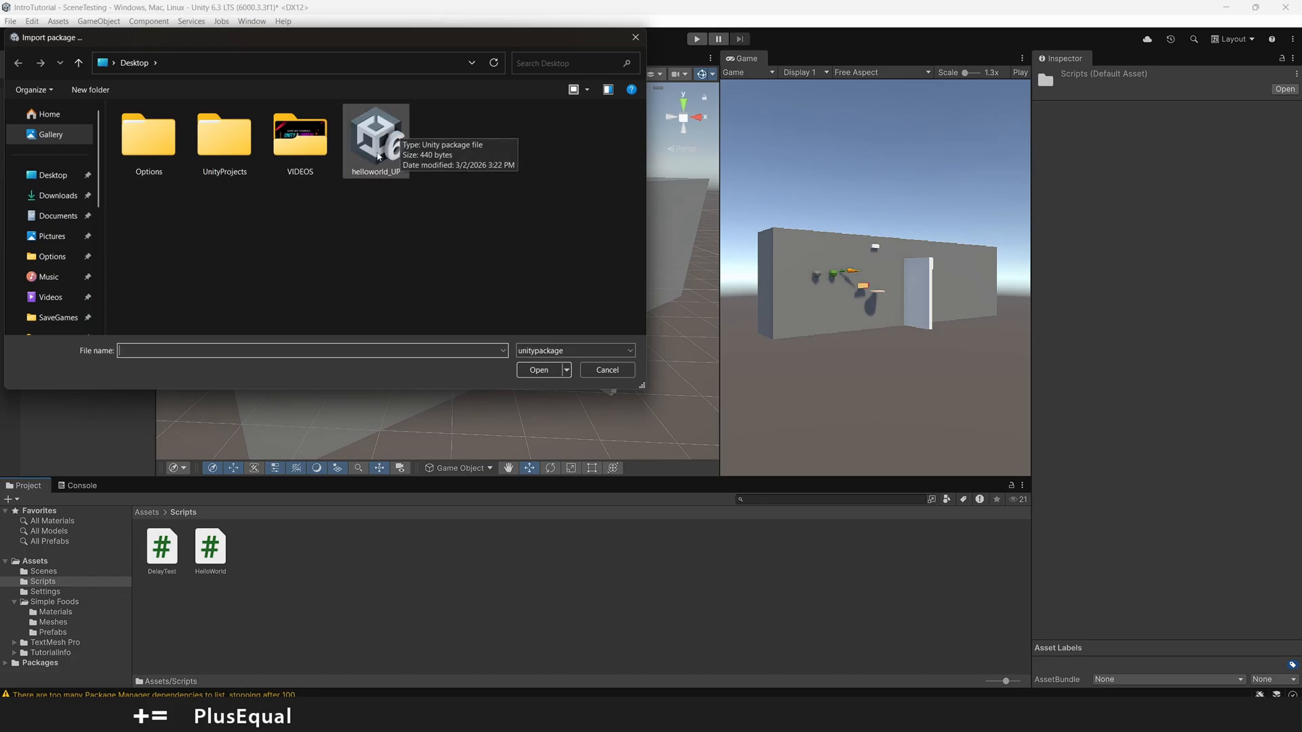
left_click(607, 369)
Step: Delete the HelloWorld script from the Scripts folder
left_click(205, 549)
key("Delete")
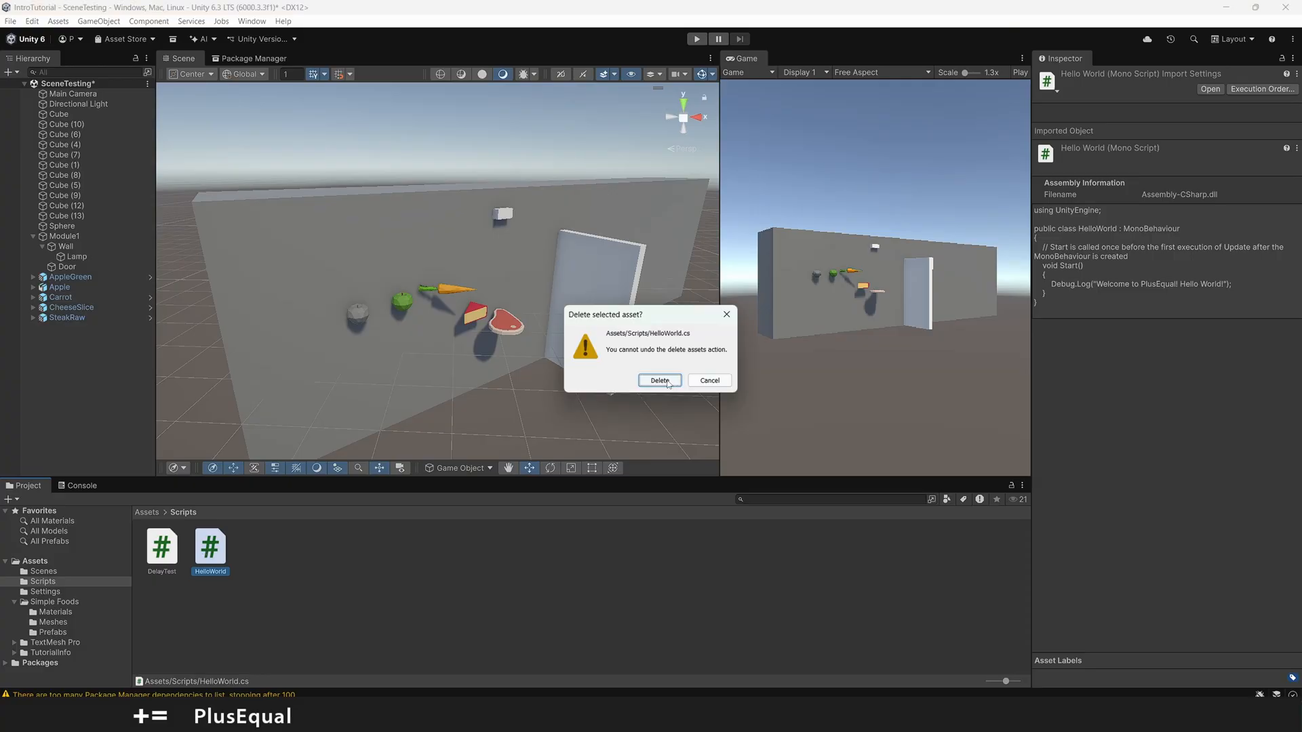
key("Return")
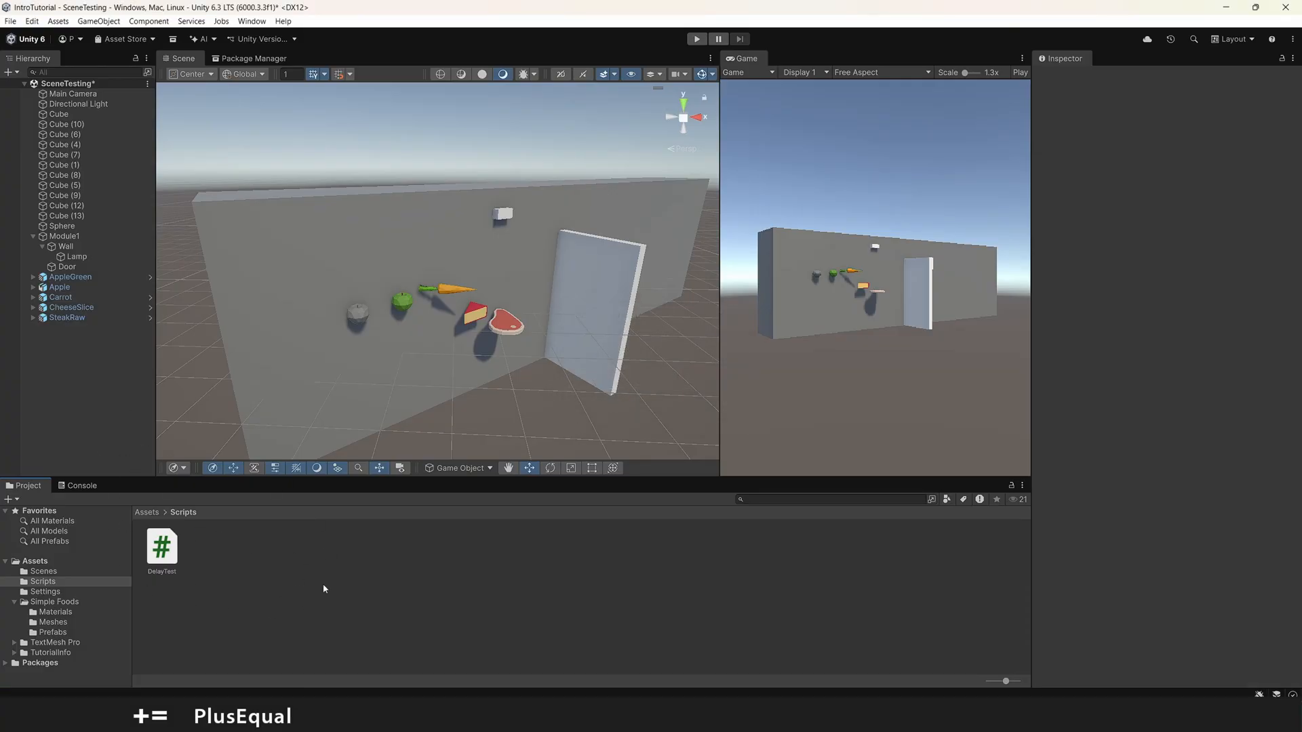
Step: Import the custom package helloworld_UP from the Desktop with its HelloWorld.cs script into the project
right_click(268, 551)
mouse_move(406, 326)
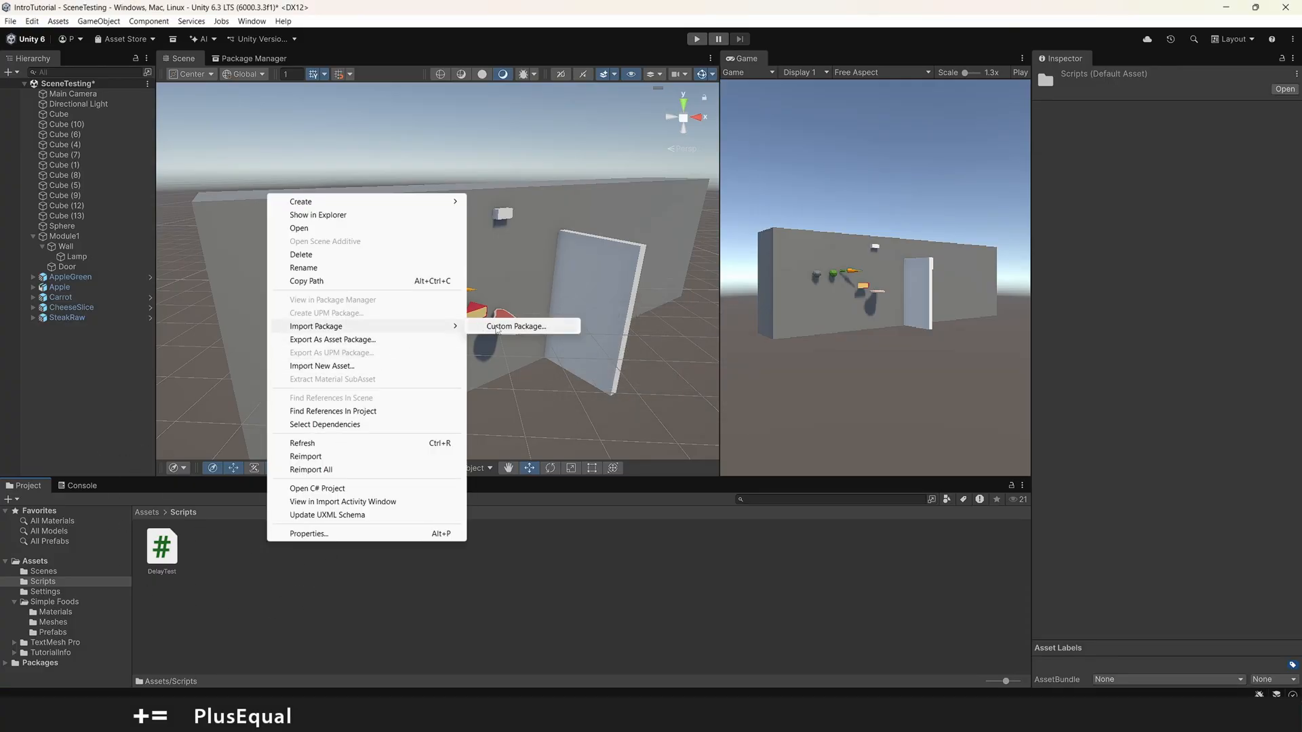
left_click(515, 326)
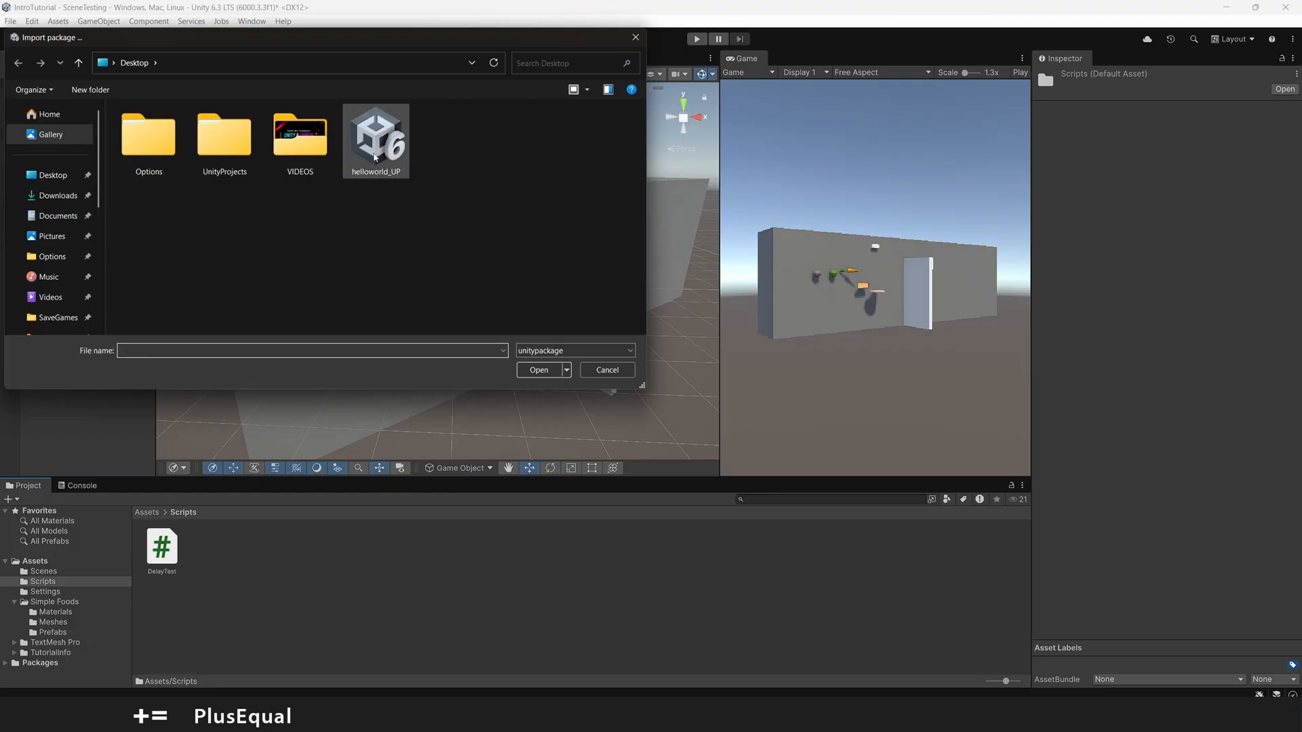
left_click(540, 370)
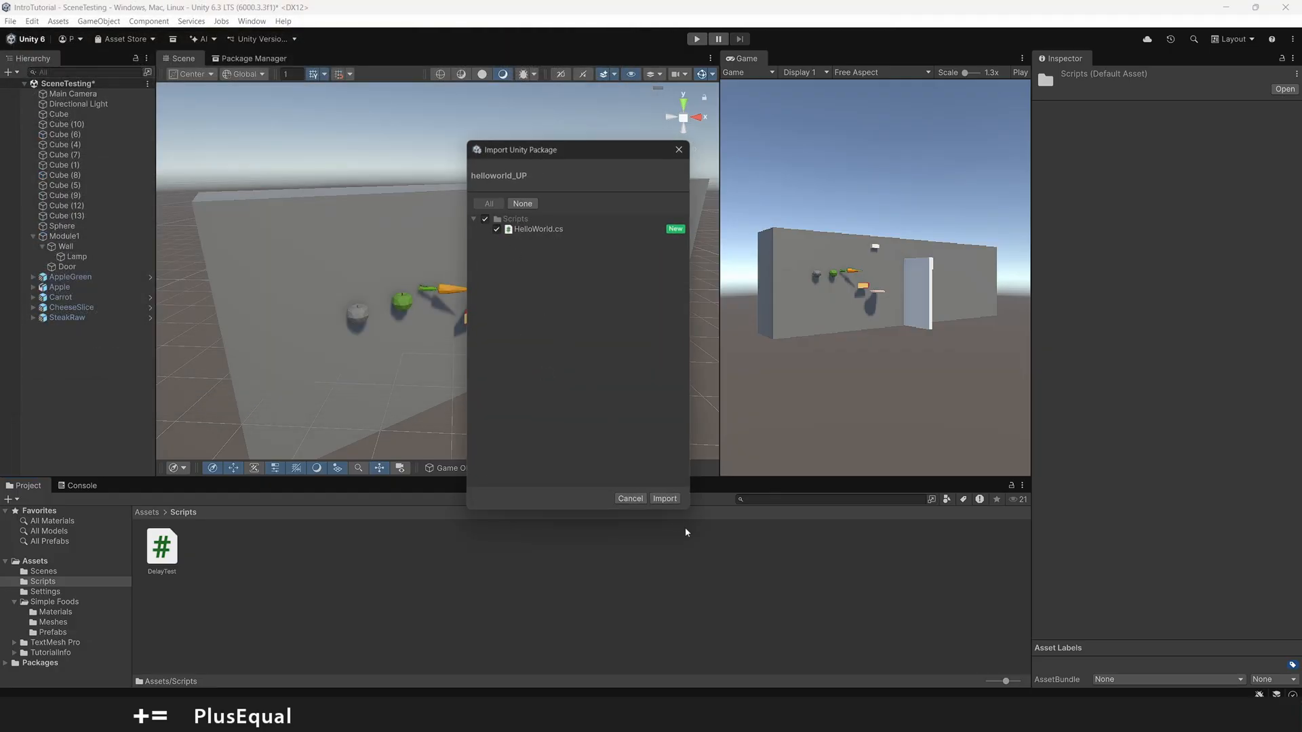
left_click(665, 499)
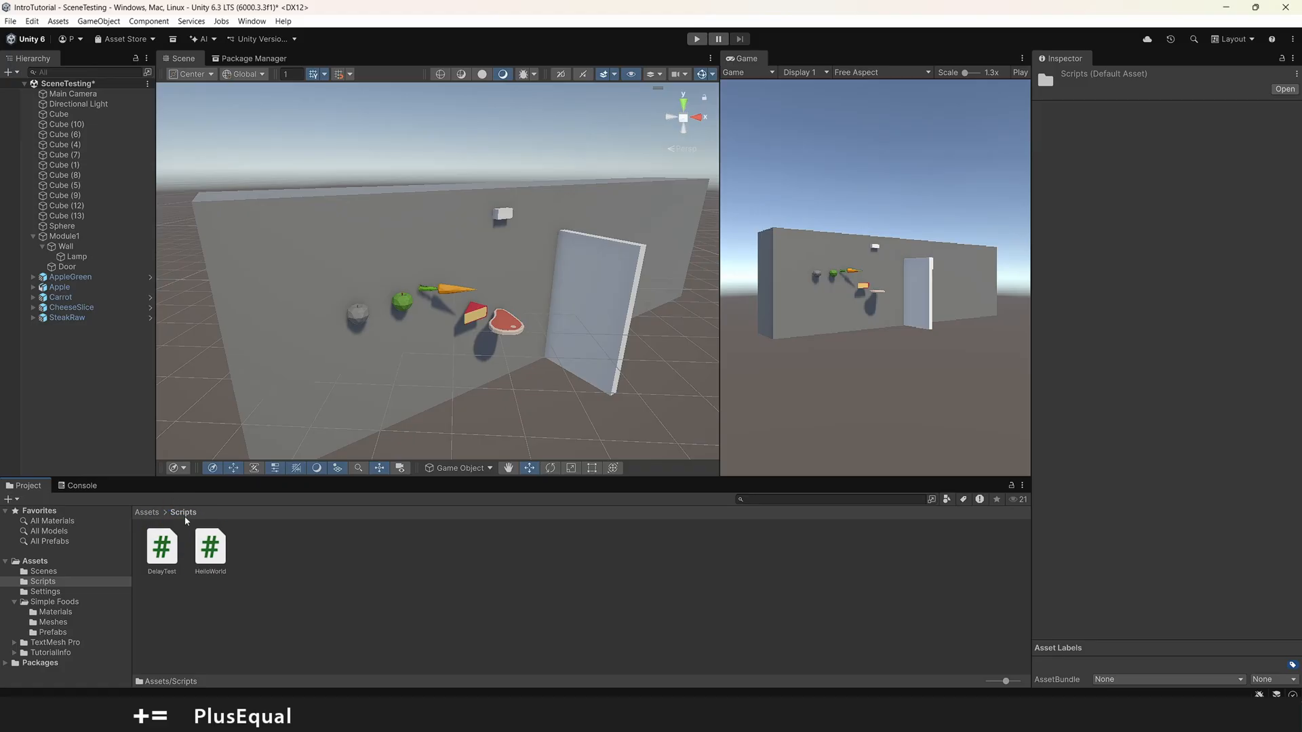
left_click(270, 557)
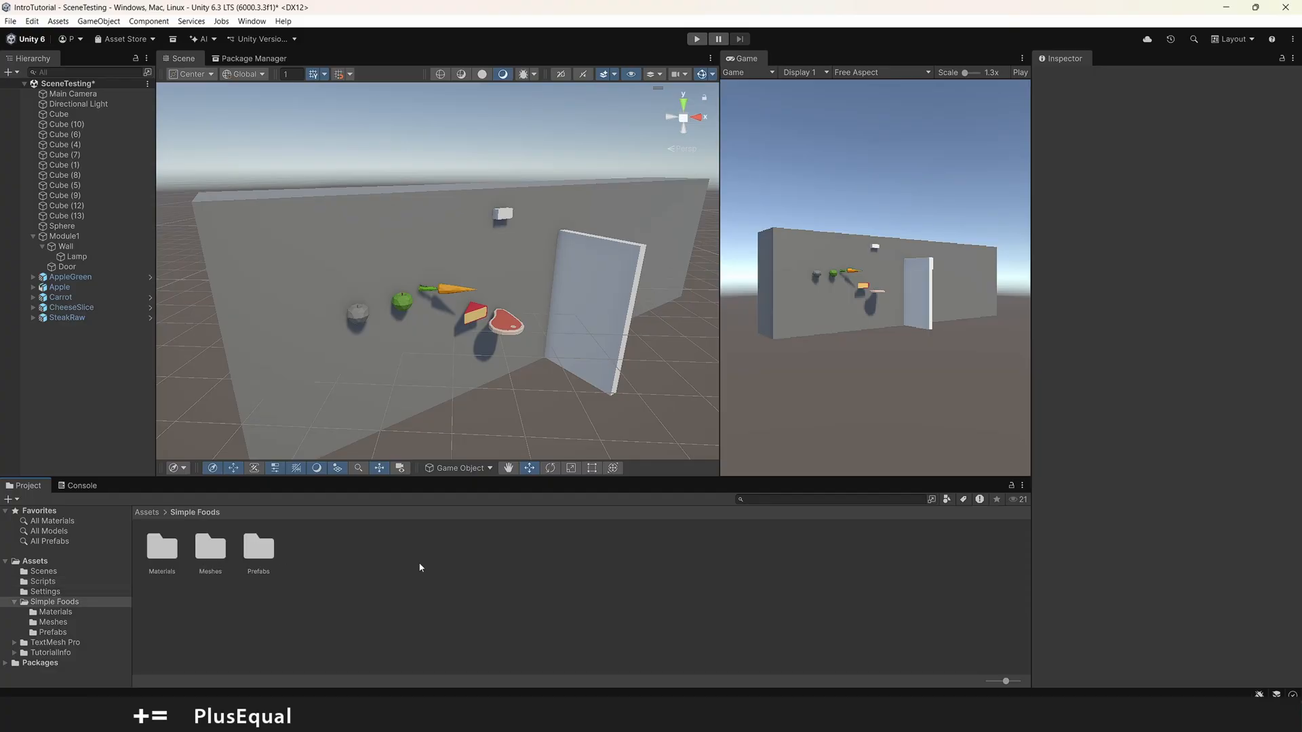
Step: Collapse the Simple Foods folder in the project tree and create a folder named 3D Assets directly inside Assets
left_click(93, 562)
left_click(15, 603)
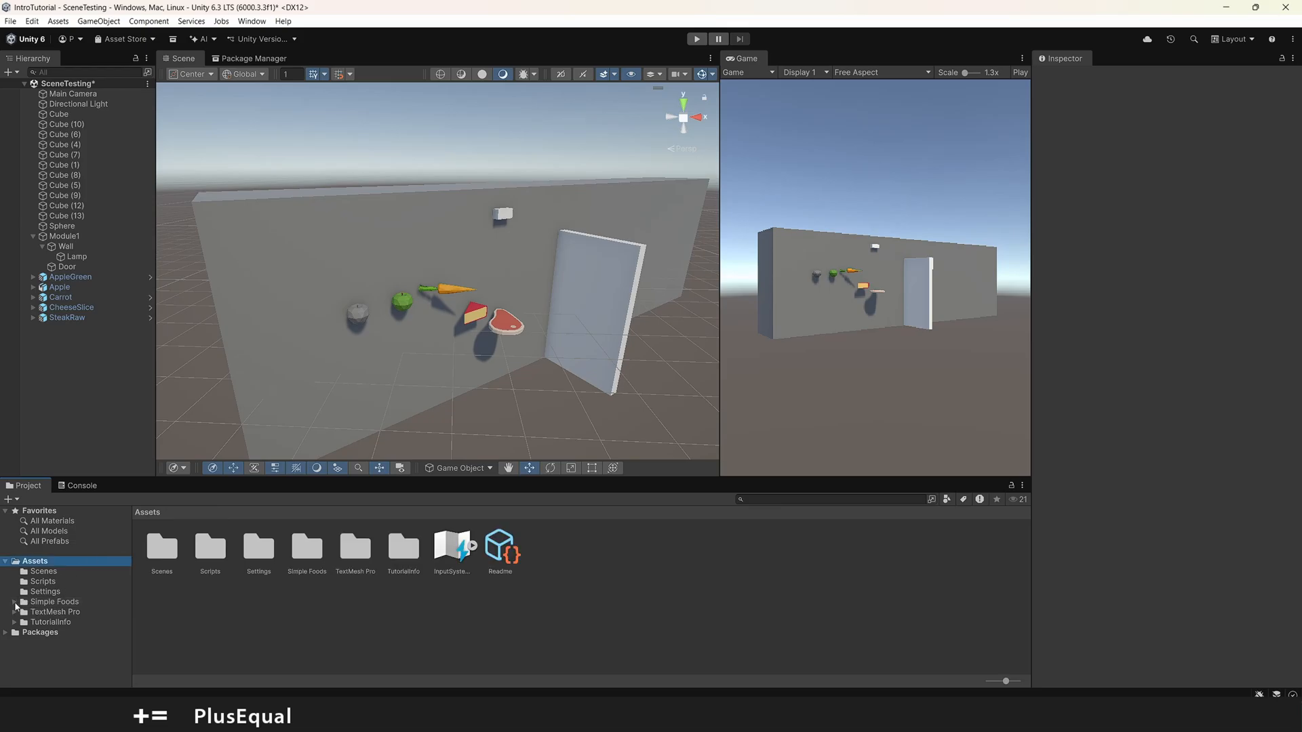
right_click(41, 563)
left_click(268, 229)
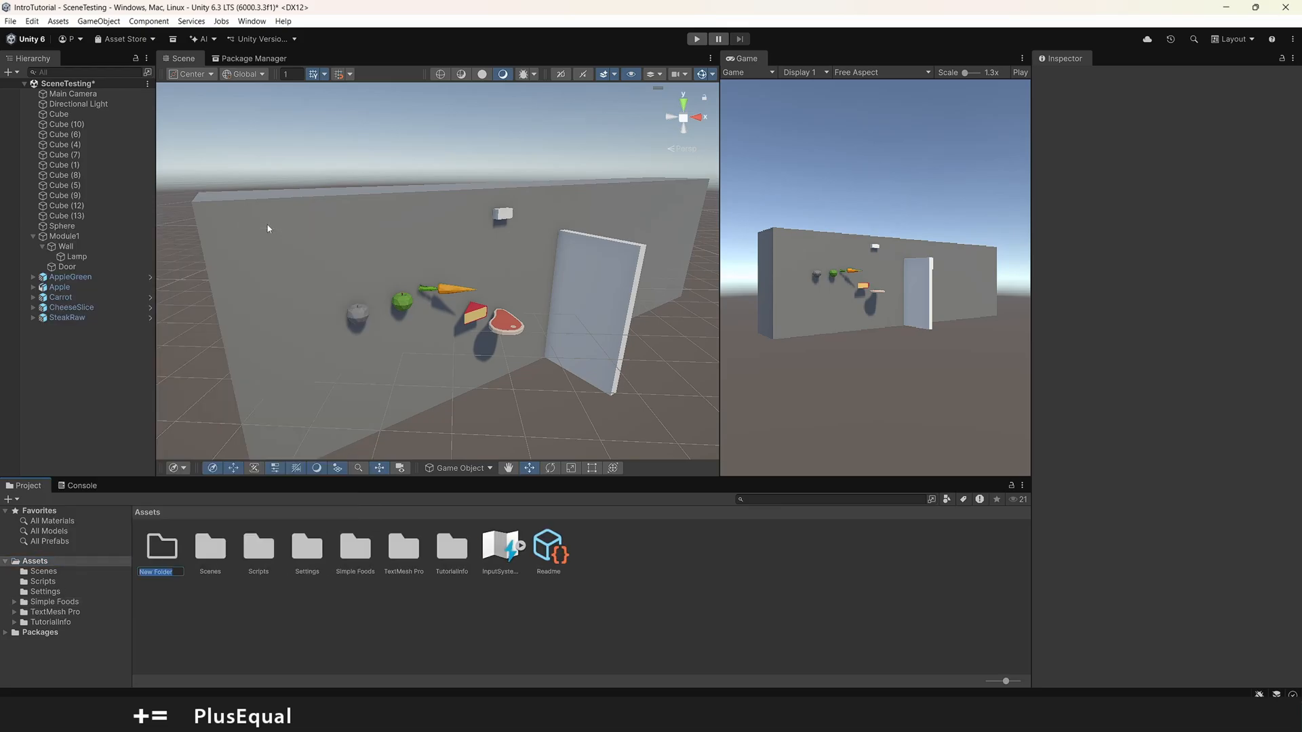
type("3D Assets")
key("Return")
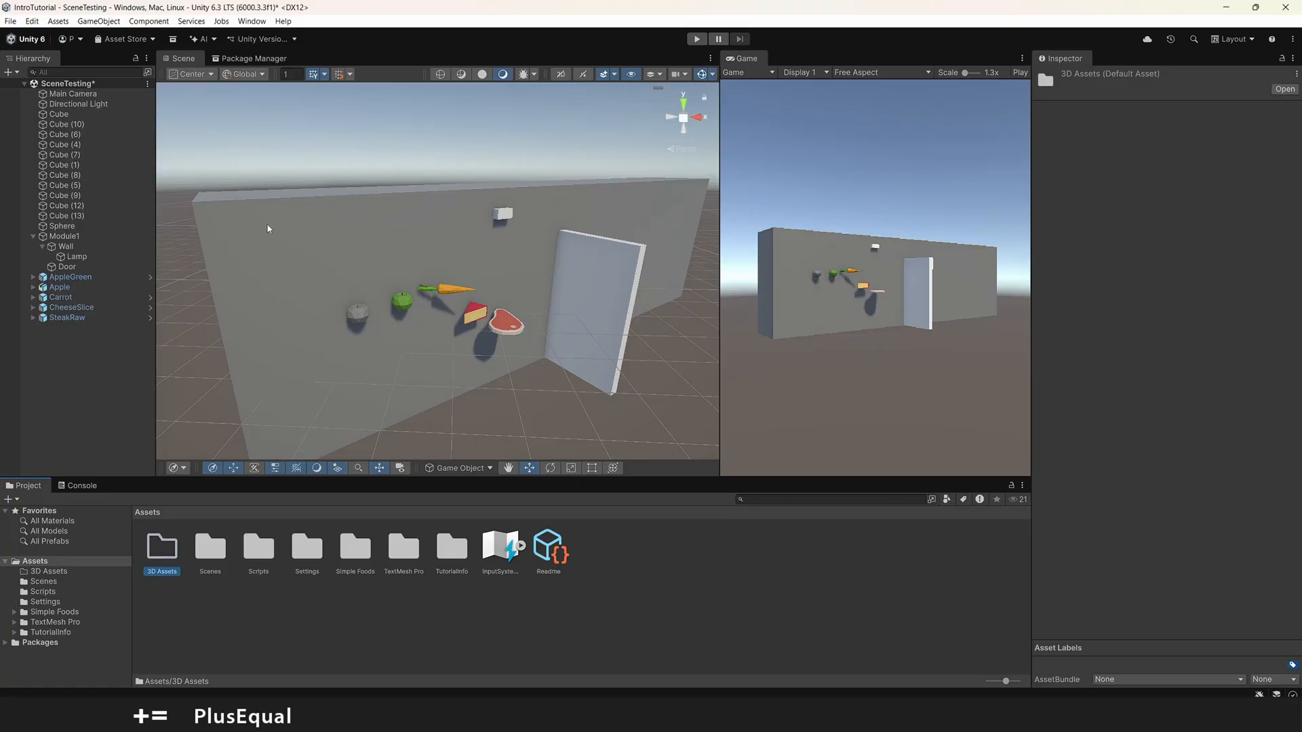
Step: Import the SM_PH_Wood_Box_A model from the Desktop into the 3D Assets folder and inspect its embedded mesh and materials
double_click(162, 547)
right_click(265, 549)
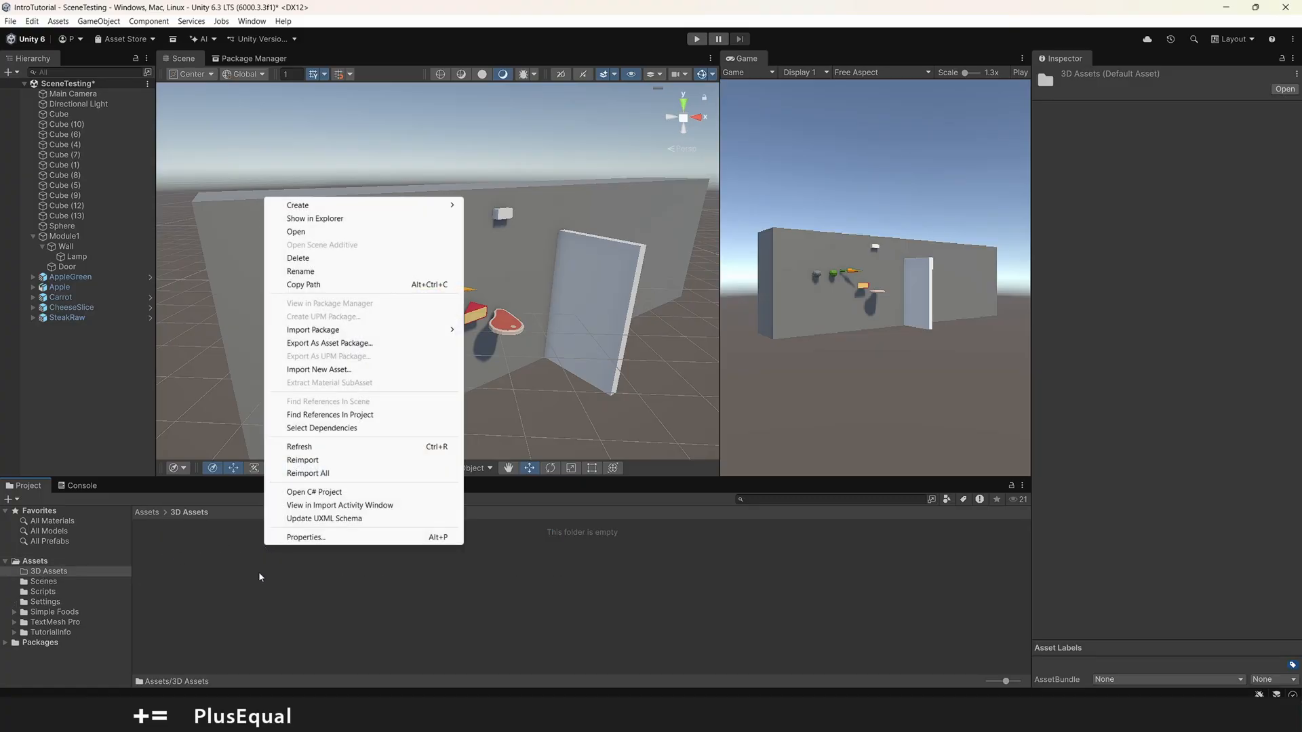
left_click(362, 370)
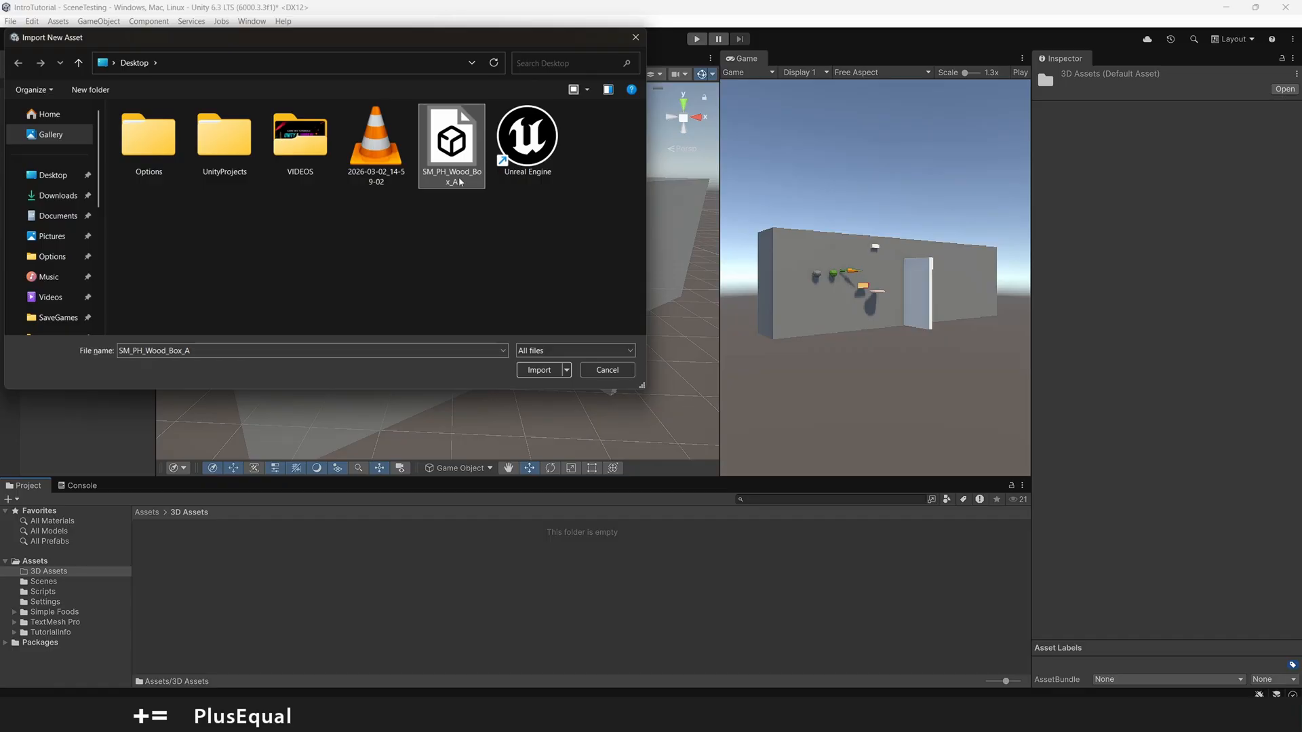
left_click(542, 371)
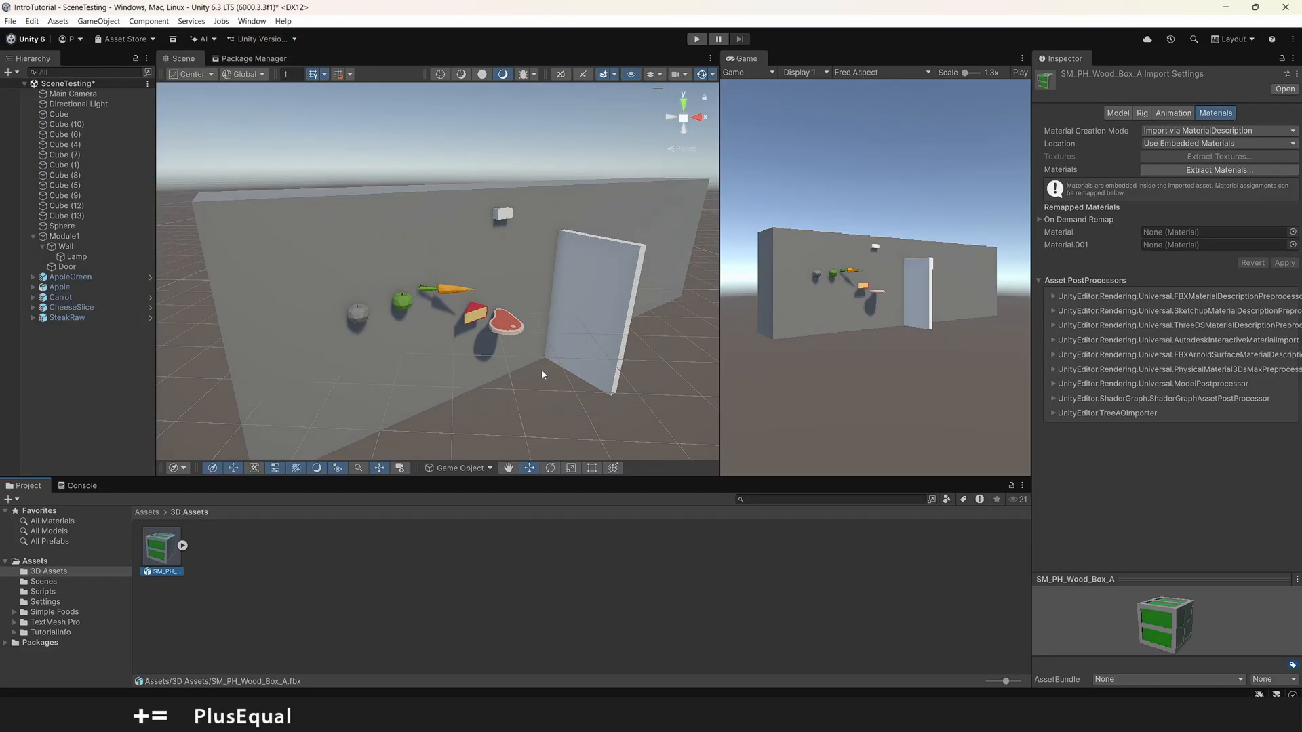
left_click(183, 547)
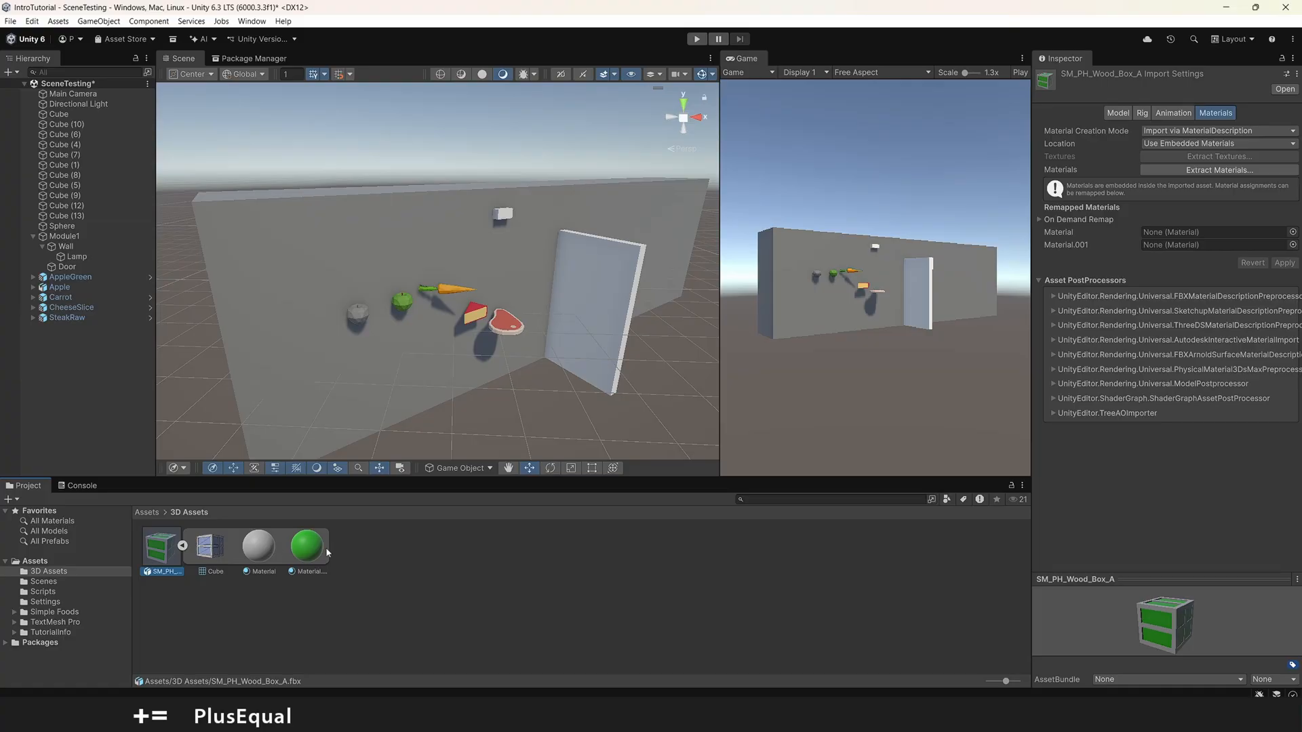
left_click(182, 547)
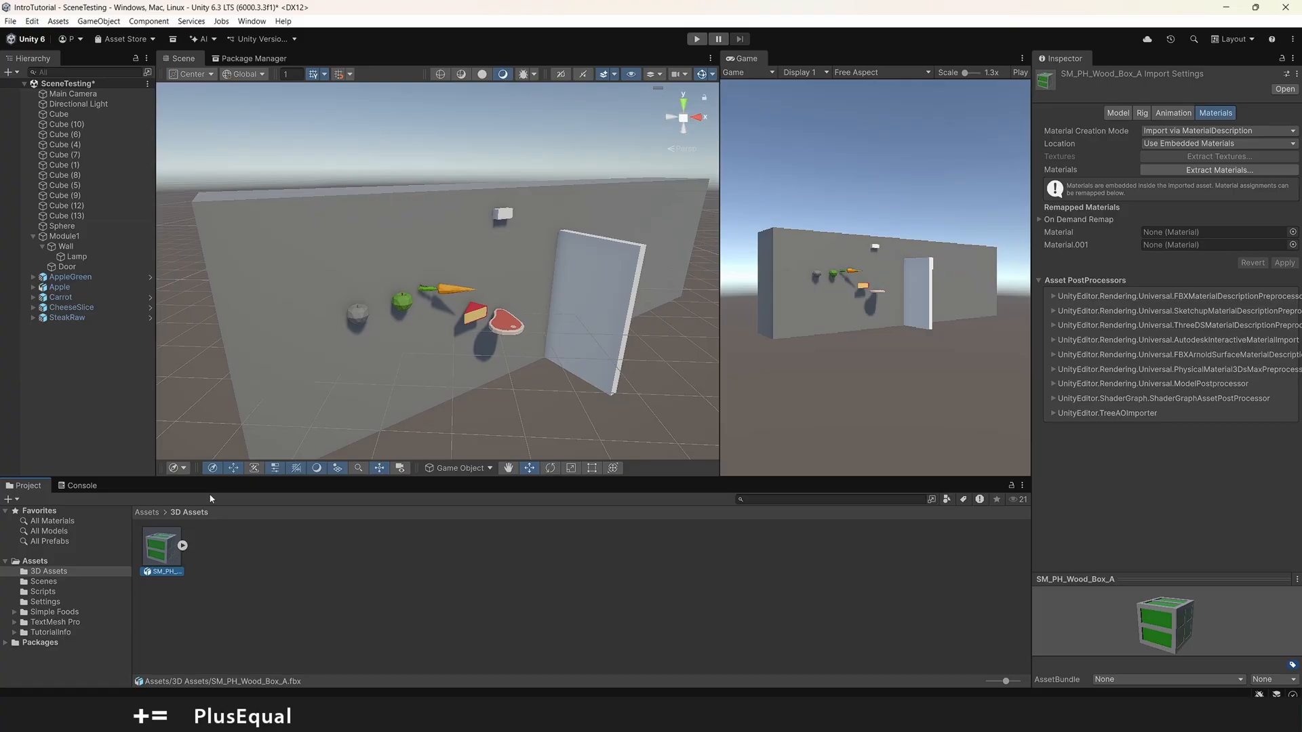
Step: Place the SM_PH_Wood_Box_A model in the scene in front of the door
left_click_drag(168, 565, 614, 299)
key("w")
right_click_drag(614, 298, 386, 338)
key("s")
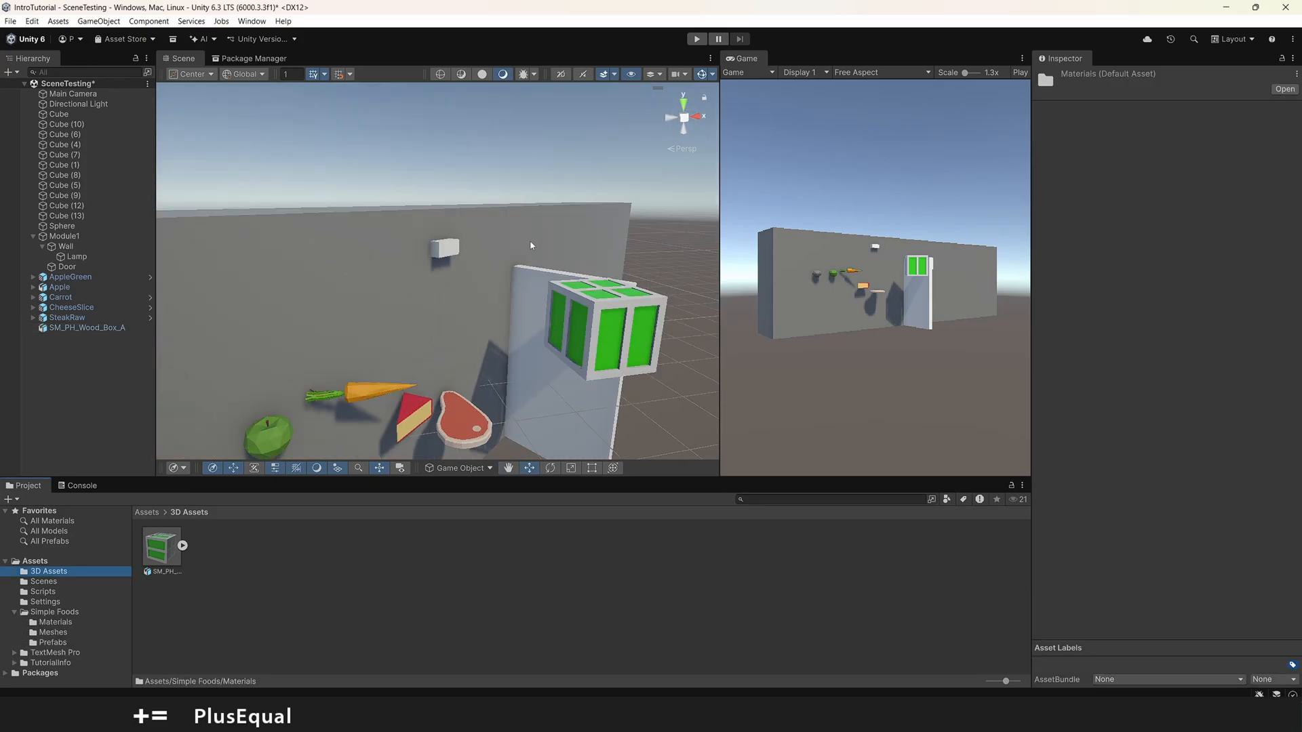
Step: Apply the Simple Foods Cheese material to the wood box's frame and the brown egg material to its green panels
left_click(56, 622)
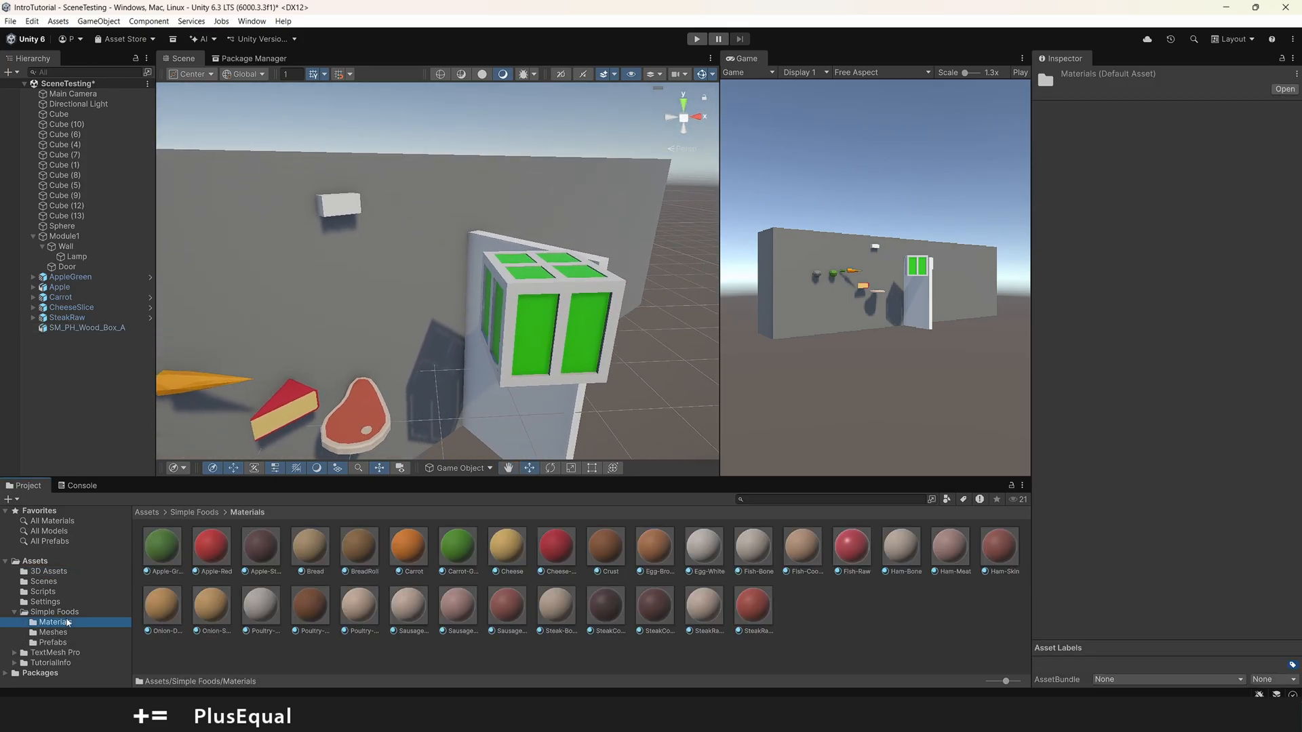
right_click_drag(375, 282, 529, 339)
left_click_drag(506, 552, 533, 336)
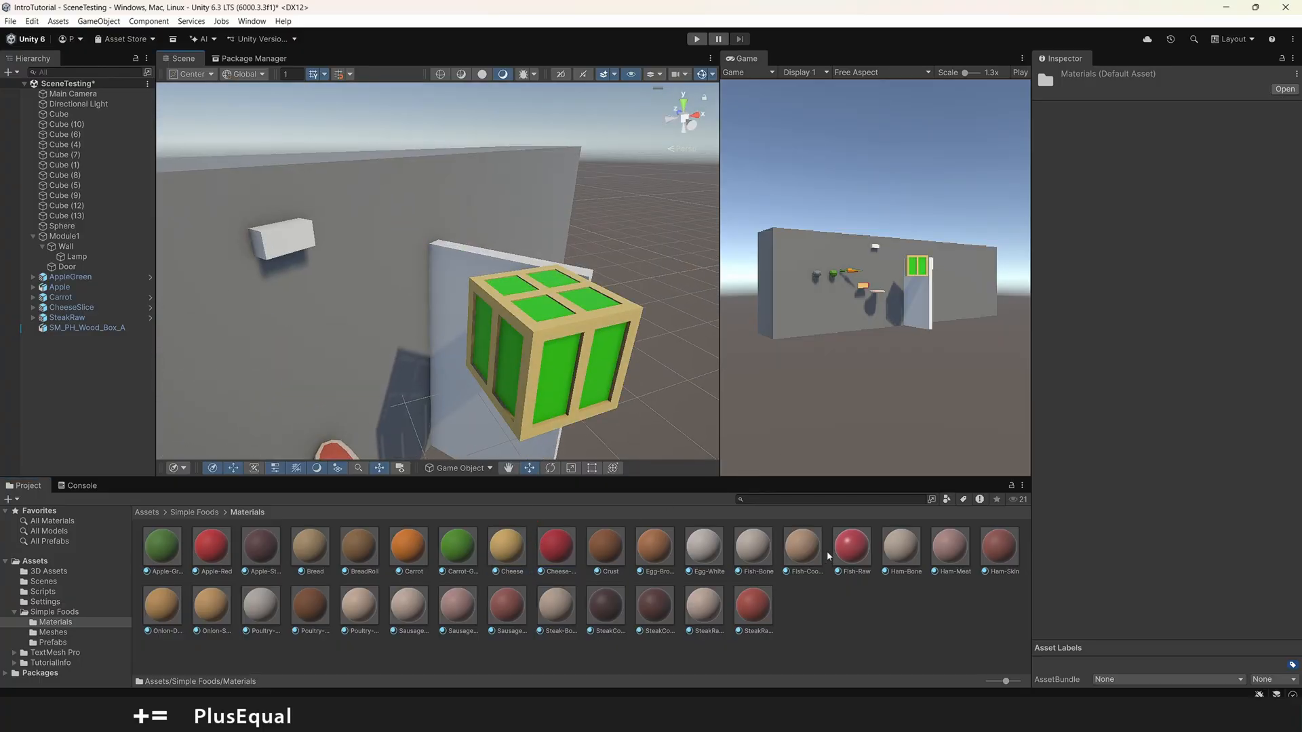
left_click_drag(675, 555, 566, 381)
right_click_drag(566, 381, 520, 314)
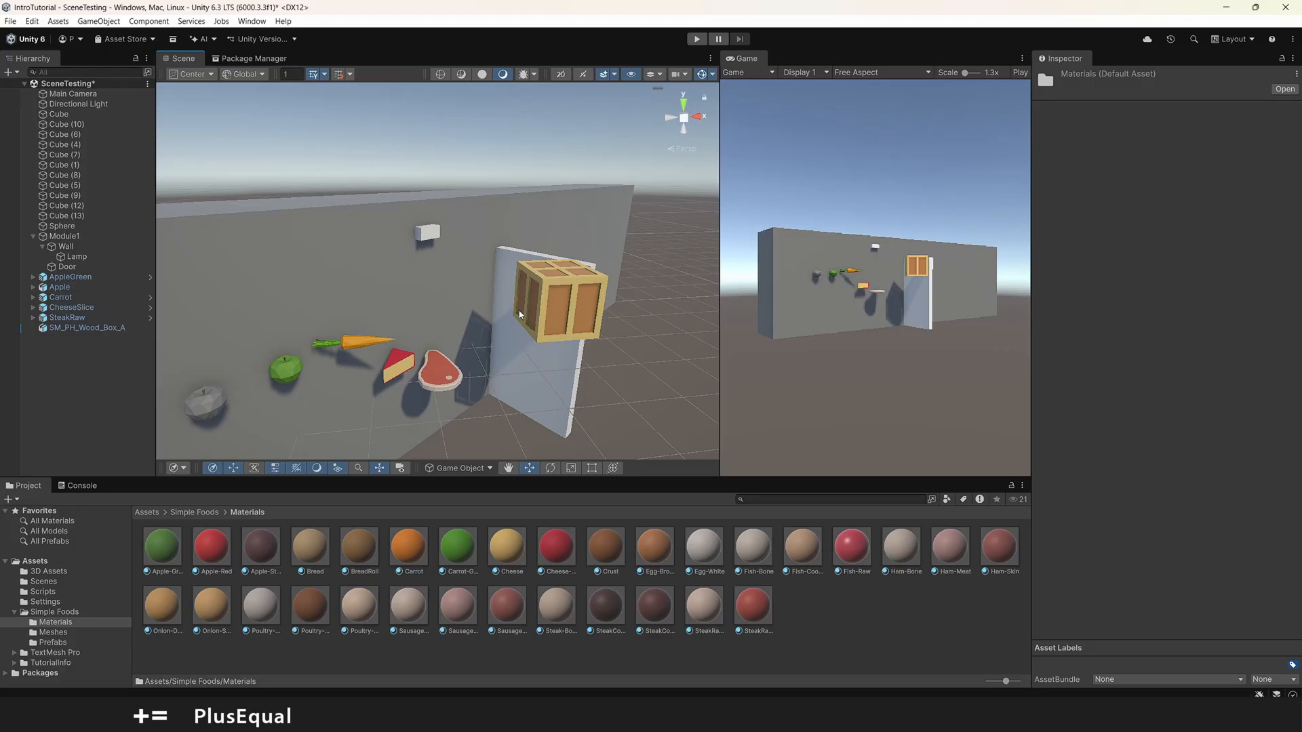
scroll(522, 285, "down", 5)
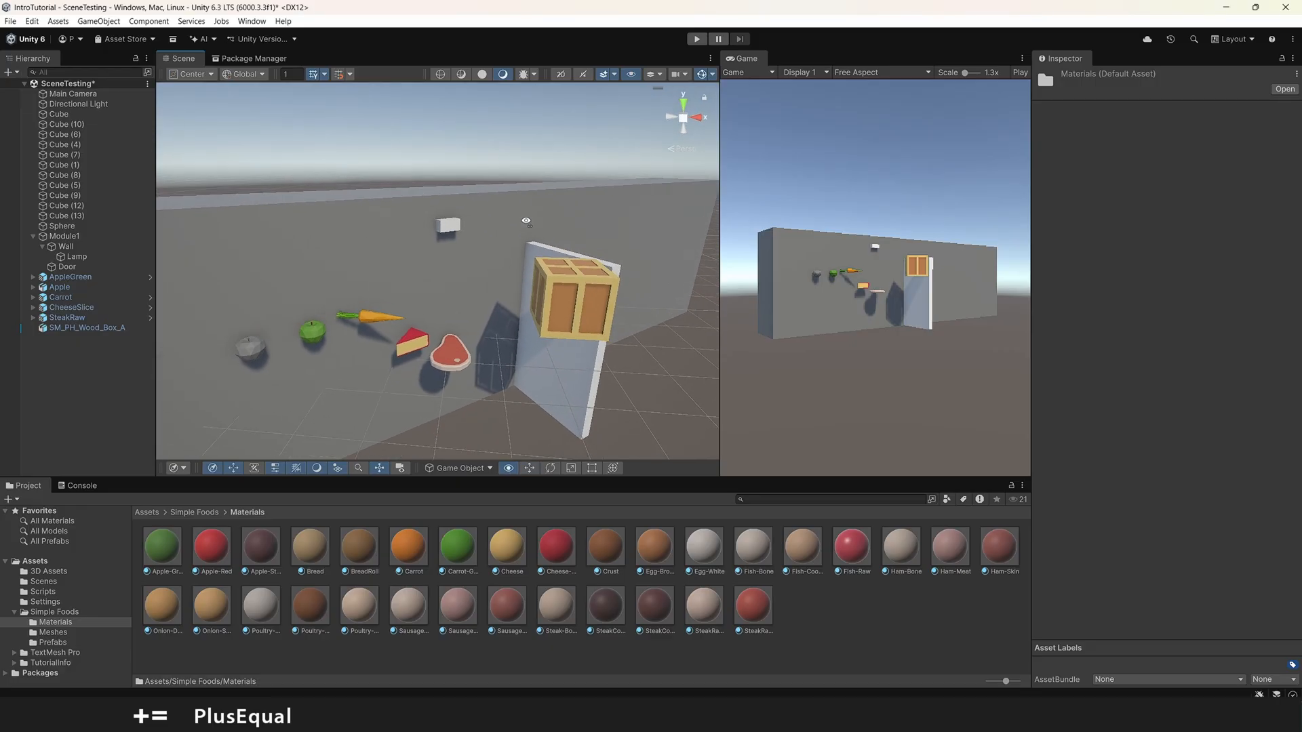